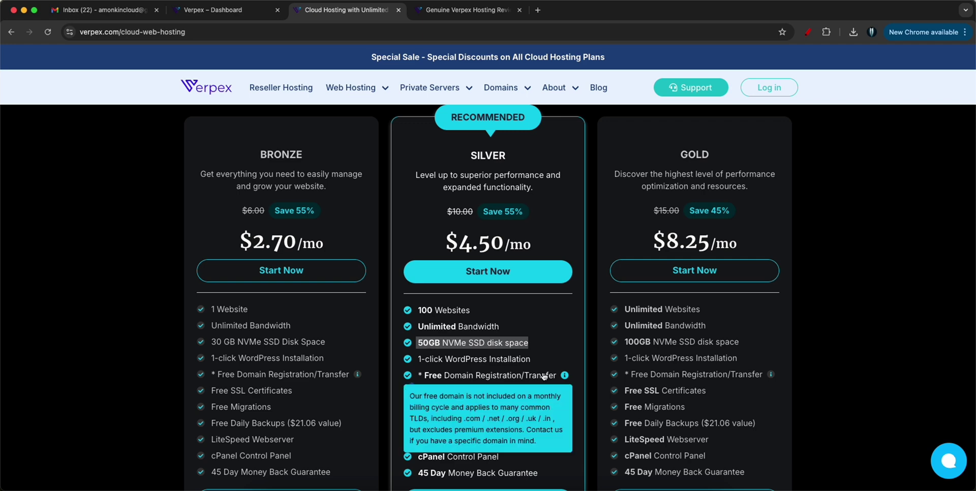
- Compare the Silver ($4.50/mo) and Gold ($8.25/mo) plans, then start ordering Silver
scroll(542, 349, down, 2)
mouse_move(460, 316)
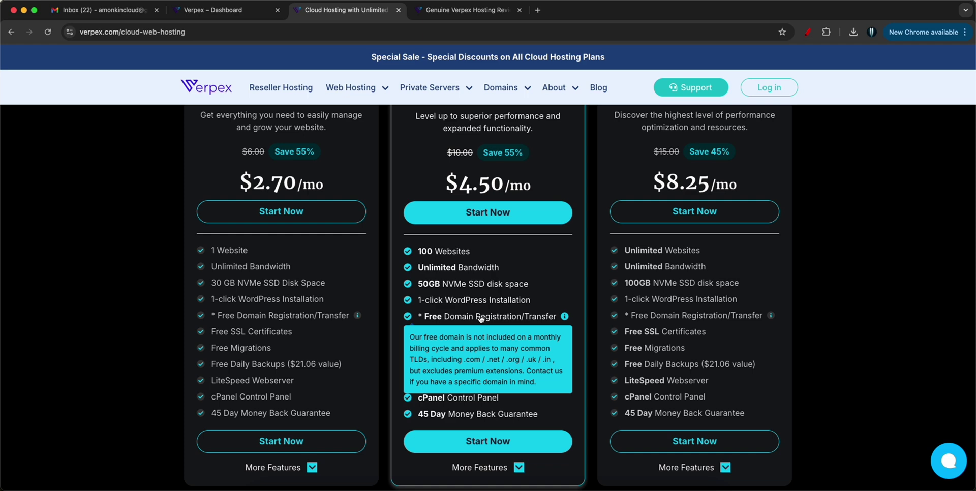
triple_click(516, 187)
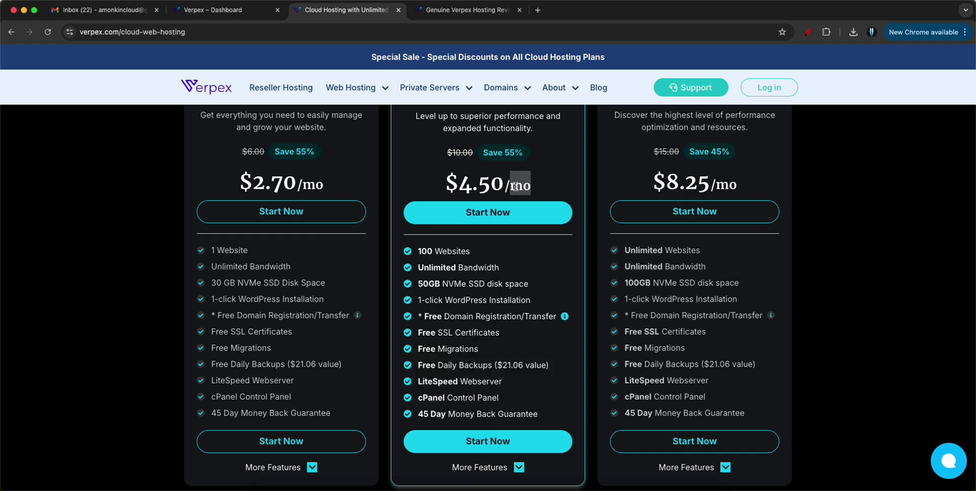
click(551, 178)
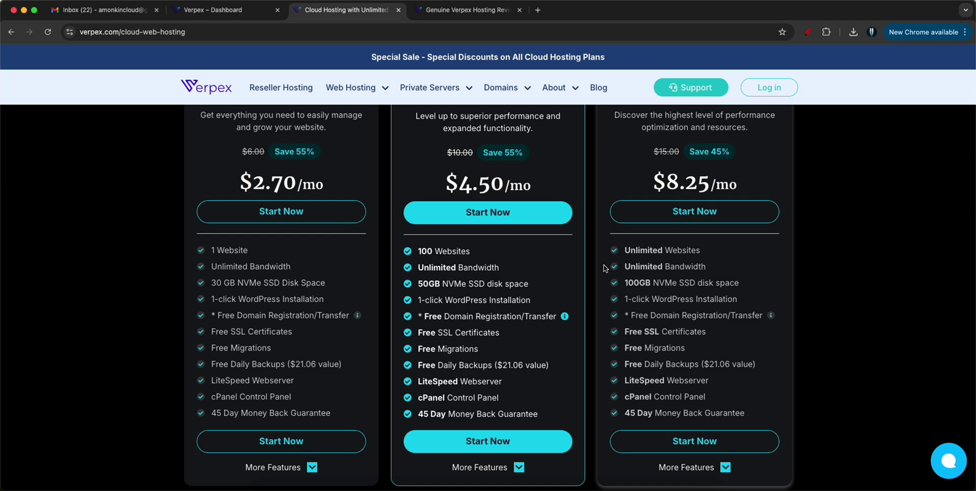
triple_click(677, 176)
triple_click(688, 174)
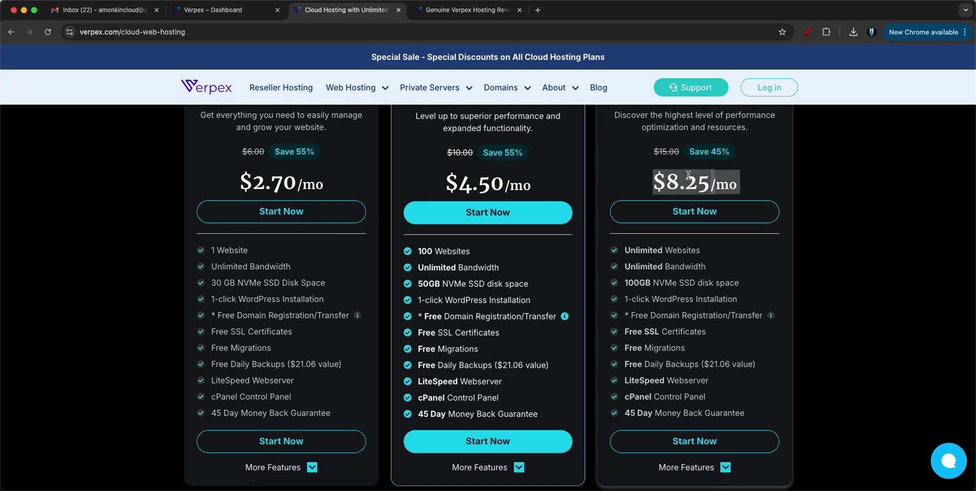
triple_click(623, 249)
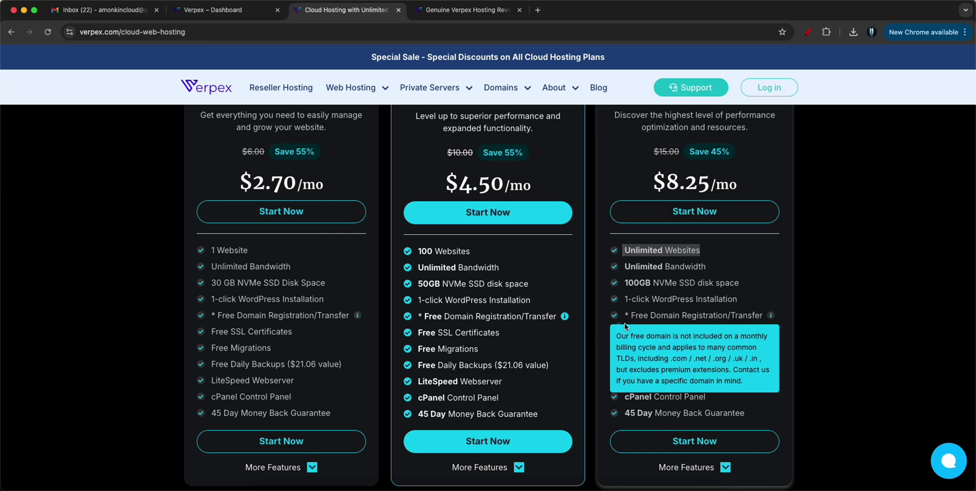
click(471, 442)
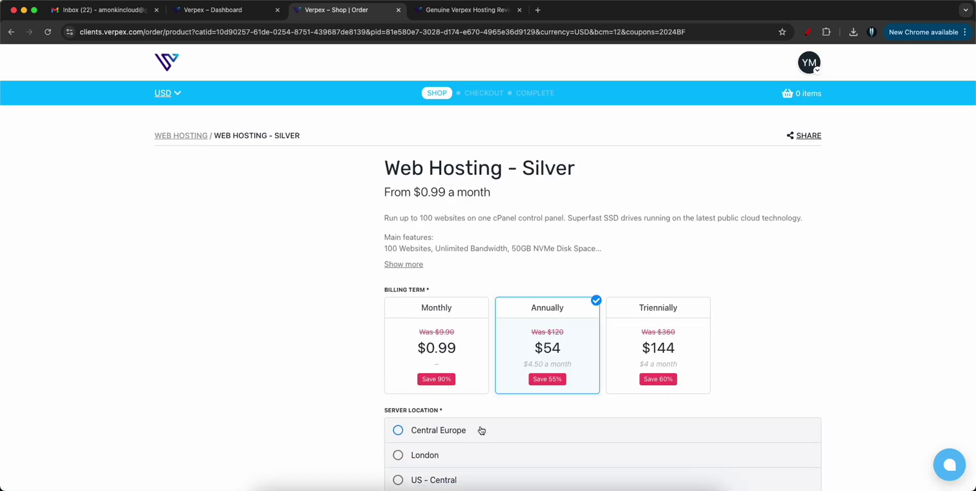
- Keep Annually billing ($54), choose India as the server location and focus the domain search
scroll(553, 283, down, 2)
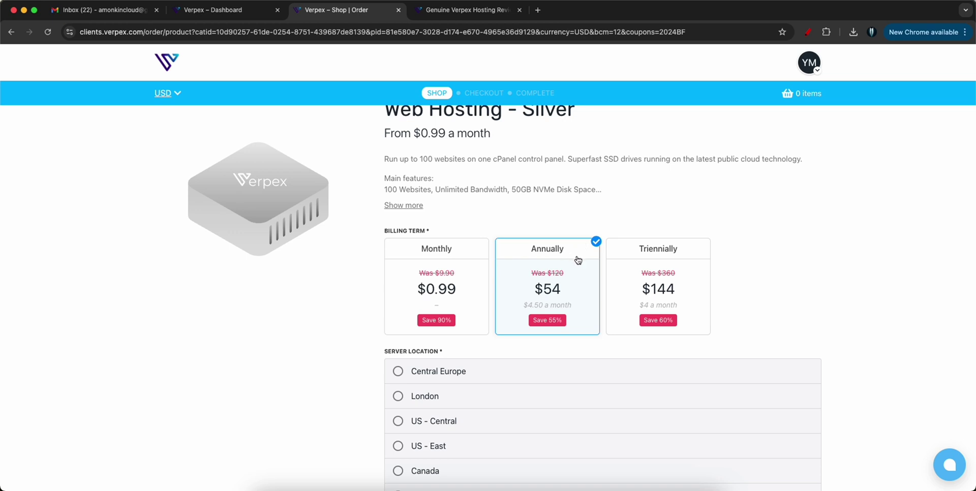
scroll(593, 277, down, 3)
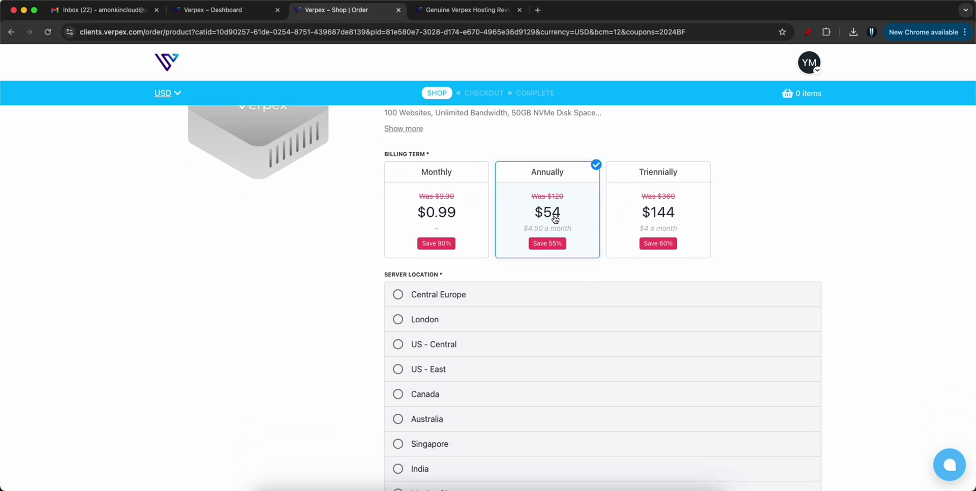
scroll(559, 223, up, 1)
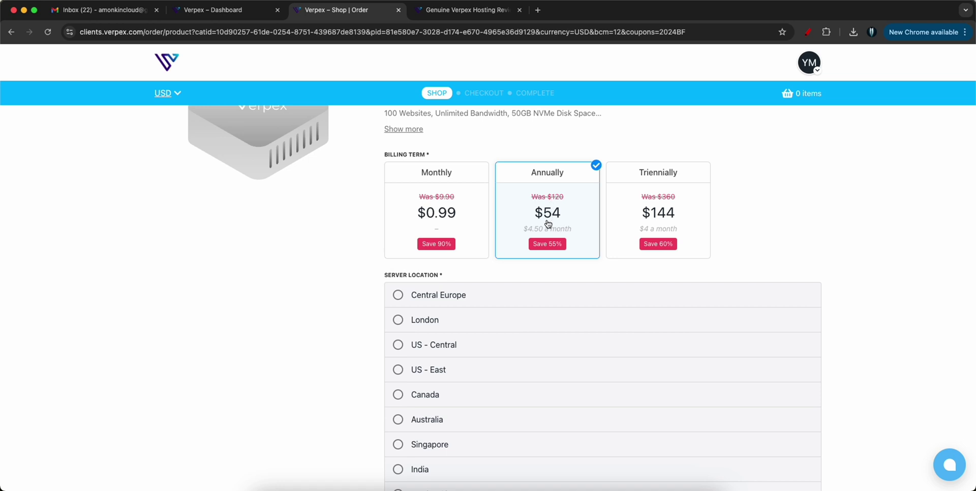
scroll(547, 224, down, 3)
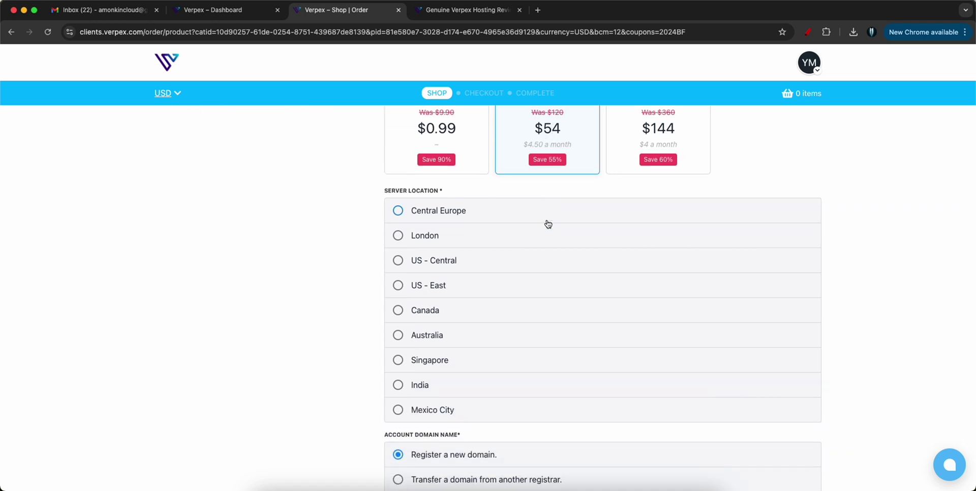
scroll(537, 244, down, 4)
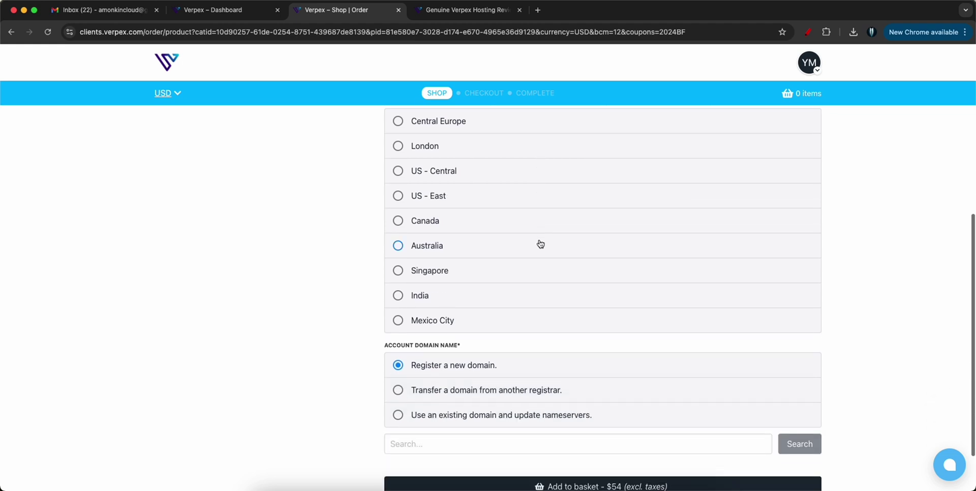
scroll(532, 246, up, 3)
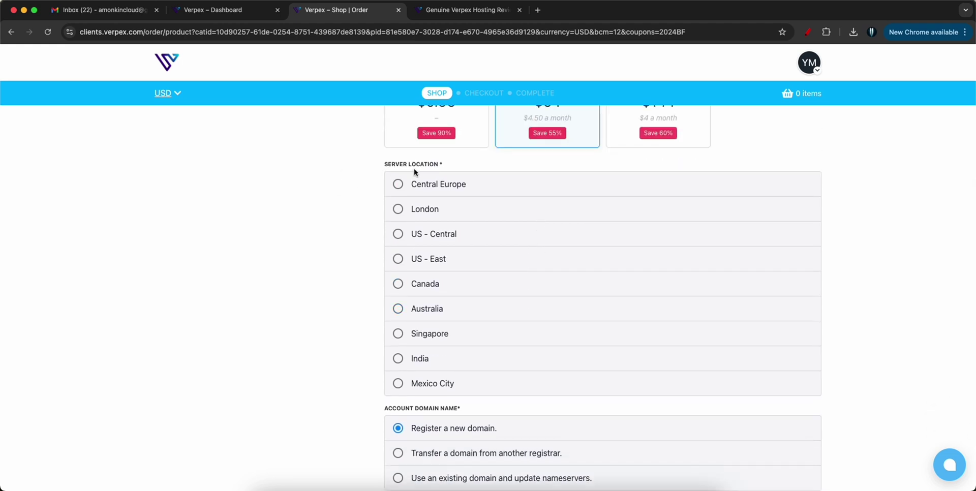
click(398, 358)
scroll(509, 346, down, 3)
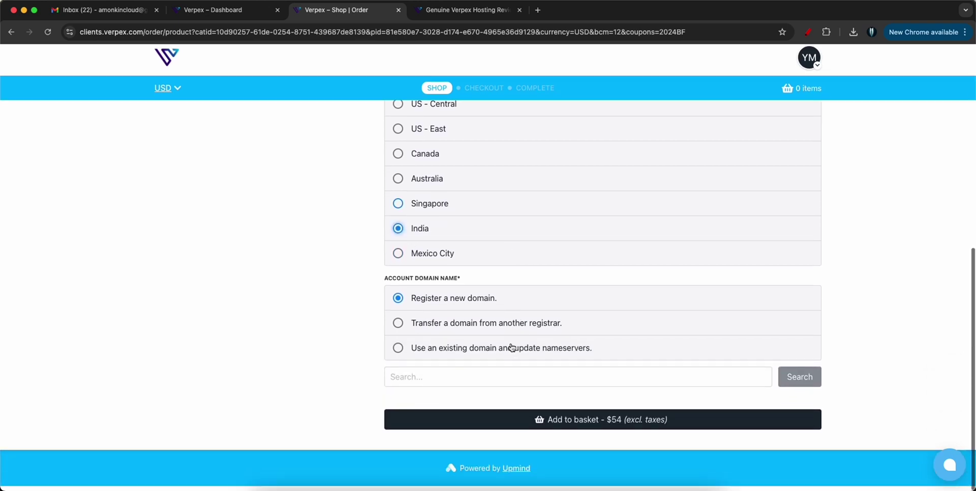
click(410, 382)
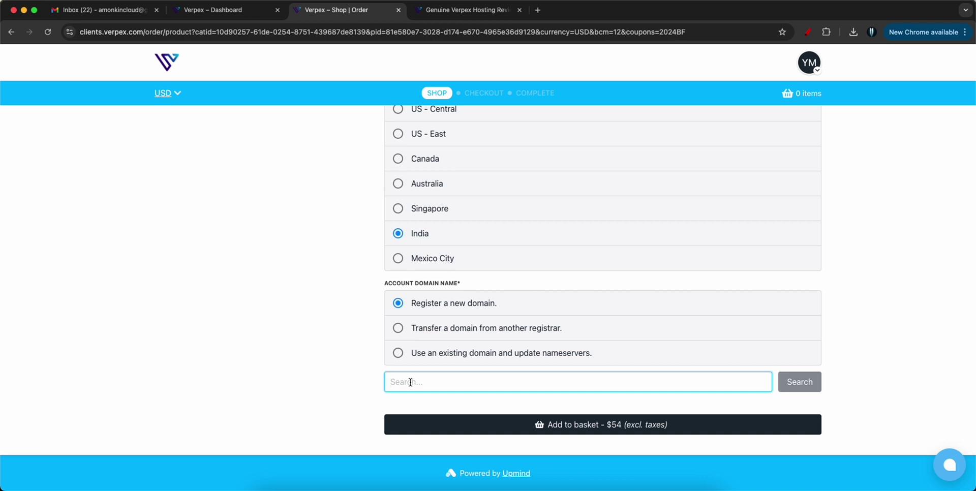
- Add thedevsecopslabs.in as the domain to register on the Silver order, then close the tab
text(the)
key(Return)
text(devsecopslabs.i)
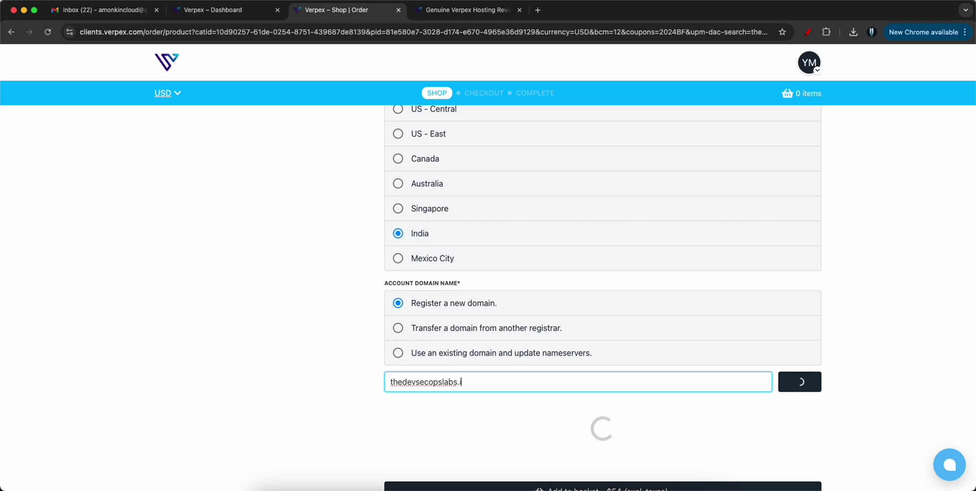
text(n)
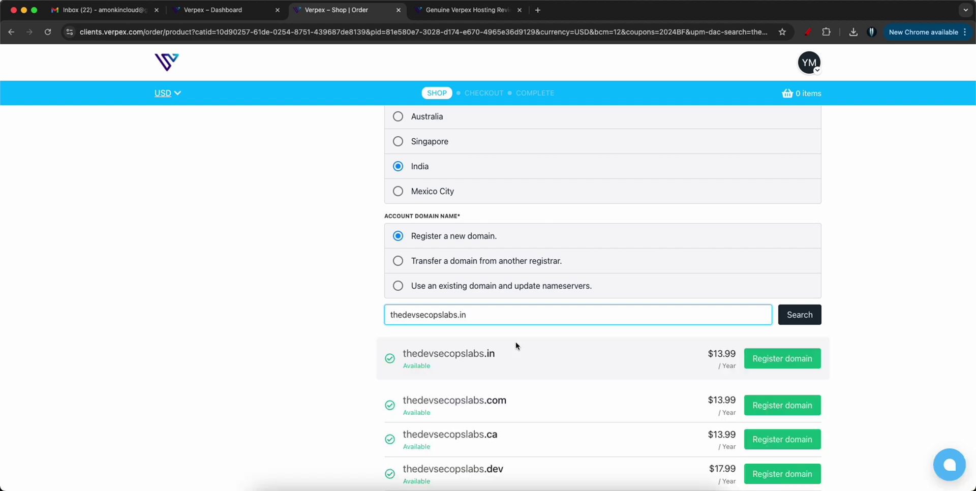
scroll(526, 347, down, 2)
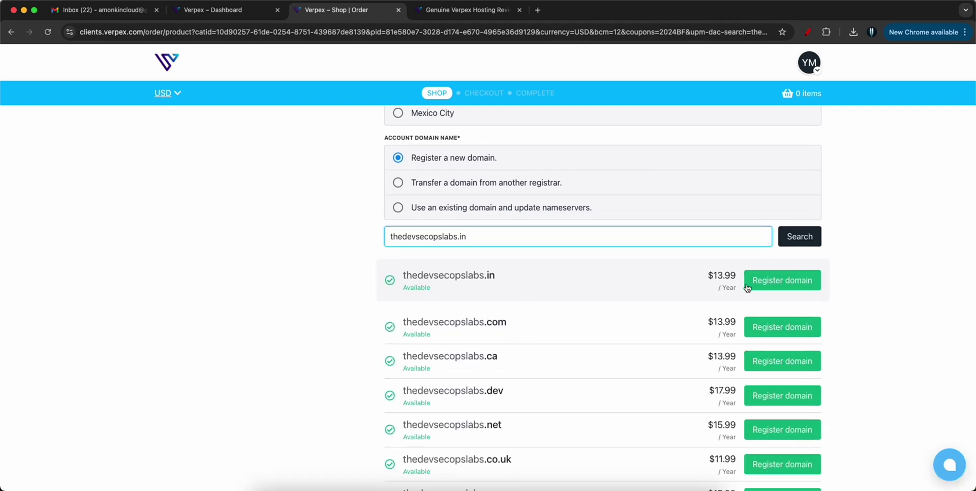
click(803, 280)
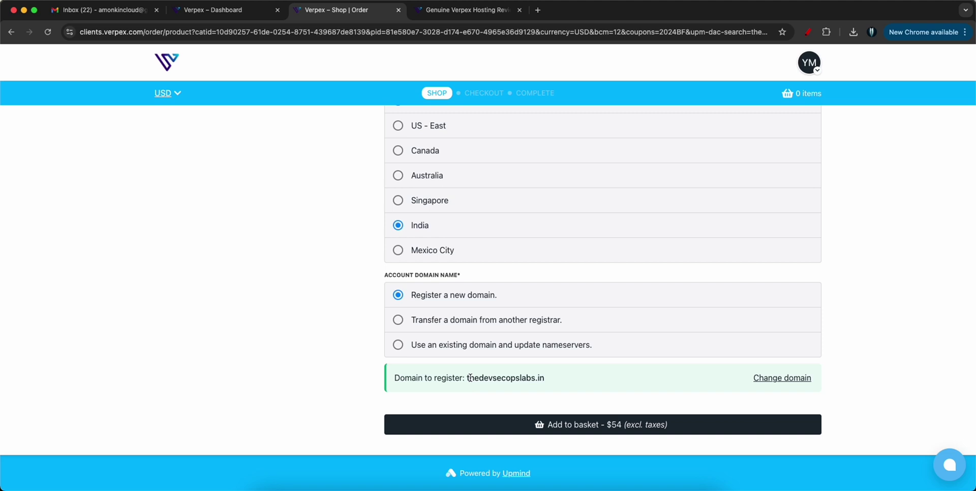
triple_click(470, 378)
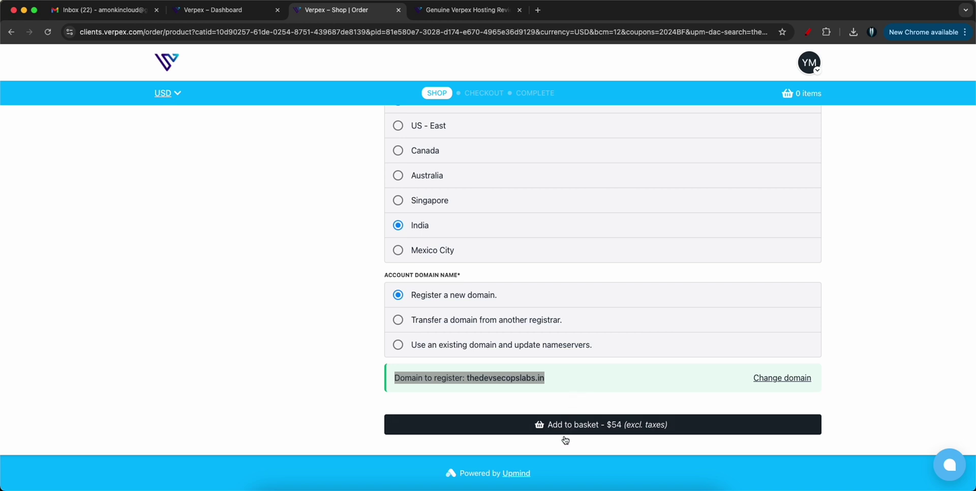
click(398, 11)
- On the Verpex dashboard, review the .in (amonkincloud.in) domain details, then go back
click(250, 13)
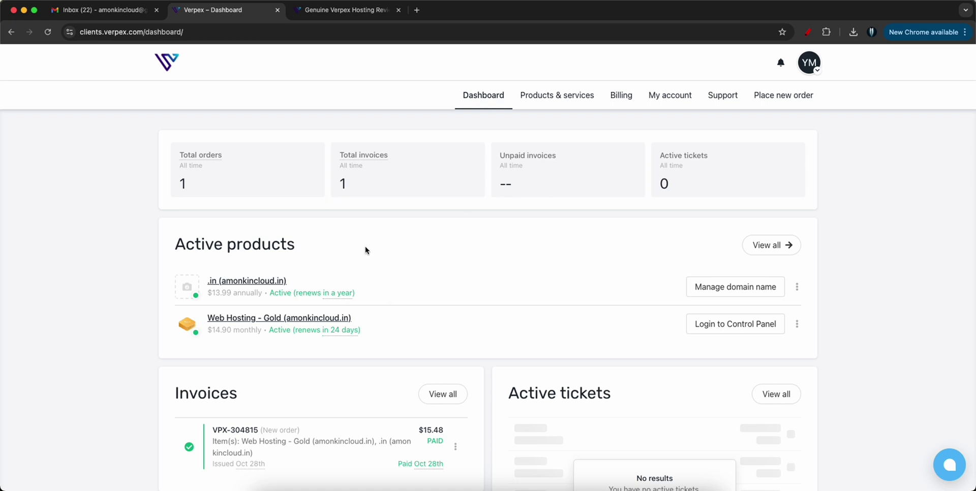
scroll(366, 254, down, 1)
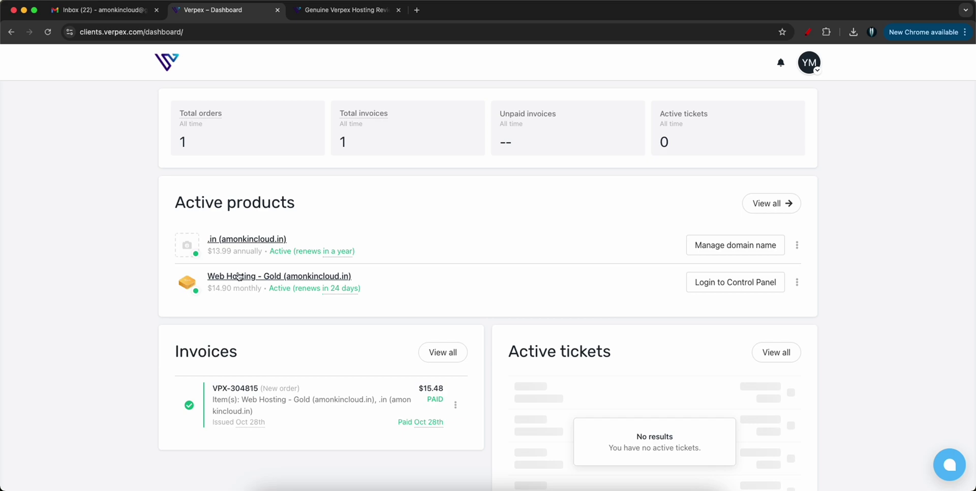
click(274, 242)
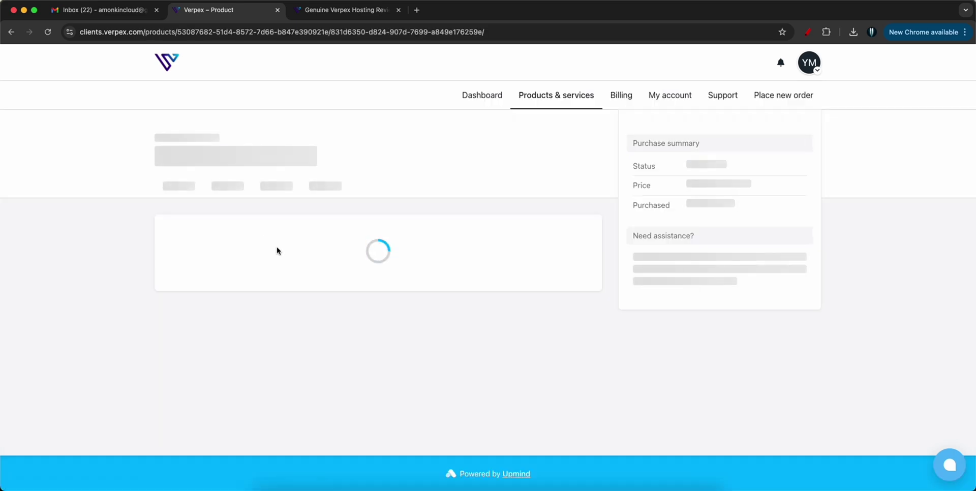
scroll(246, 273, down, 3)
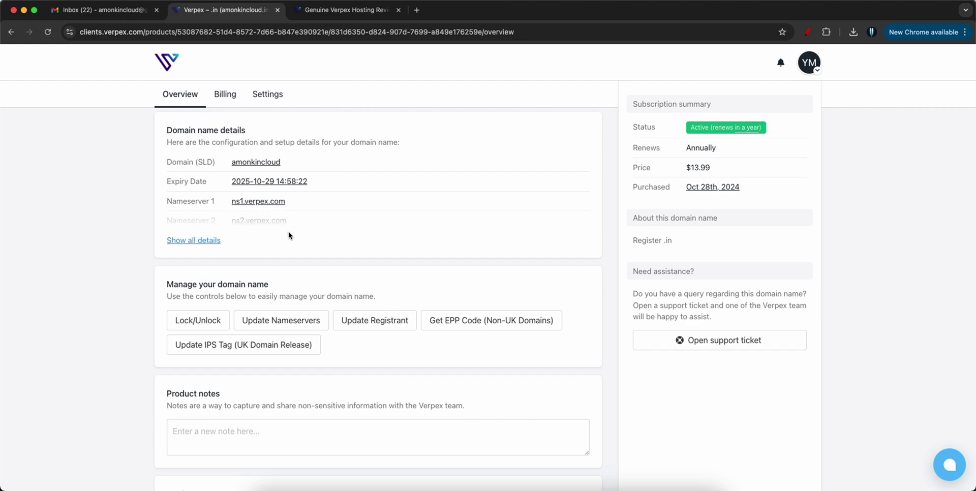
scroll(287, 239, up, 4)
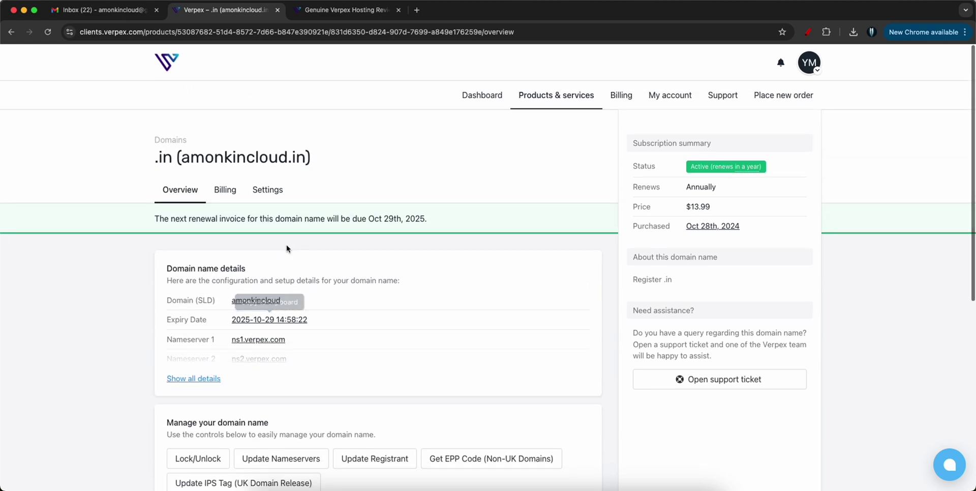
scroll(287, 249, down, 3)
scroll(288, 250, down, 3)
scroll(287, 249, up, 3)
scroll(287, 249, up, 3)
click(11, 32)
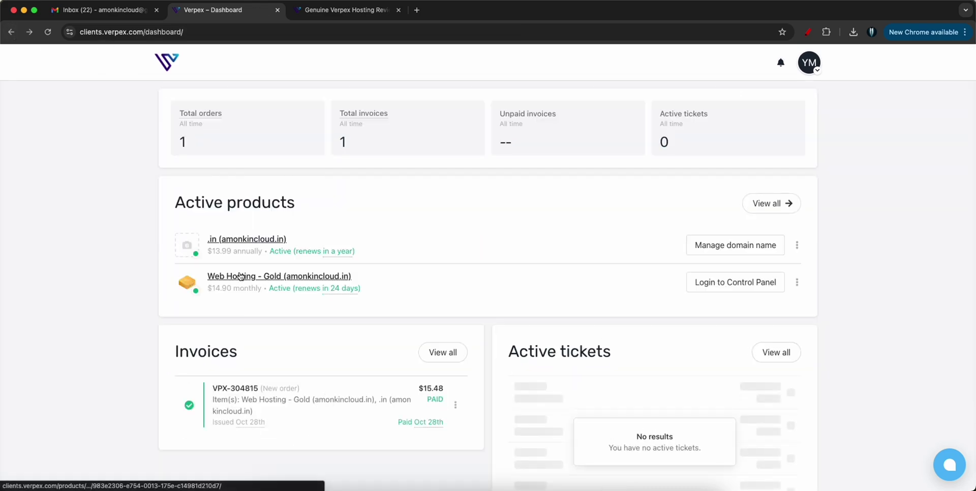
- Review the Web Hosting - Gold (amonkincloud.in) overview, active at $14.90 monthly, and its nameservers
click(241, 276)
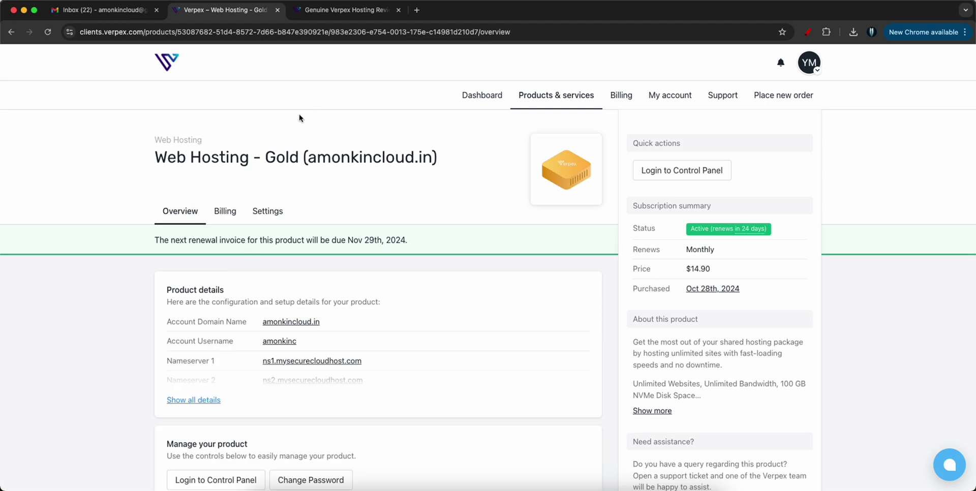
triple_click(272, 157)
double_click(289, 156)
triple_click(289, 157)
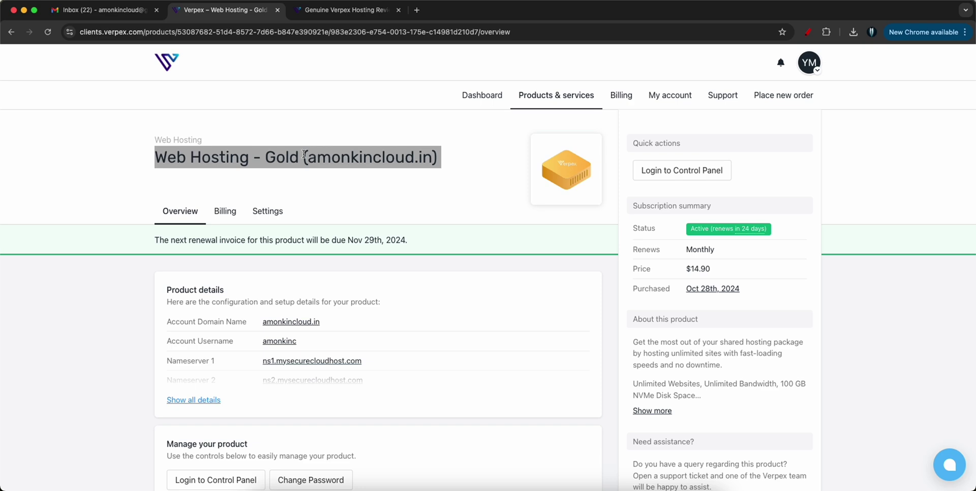
scroll(302, 153, down, 1)
click(302, 155)
triple_click(303, 155)
click(344, 159)
scroll(356, 174, down, 5)
scroll(356, 174, up, 3)
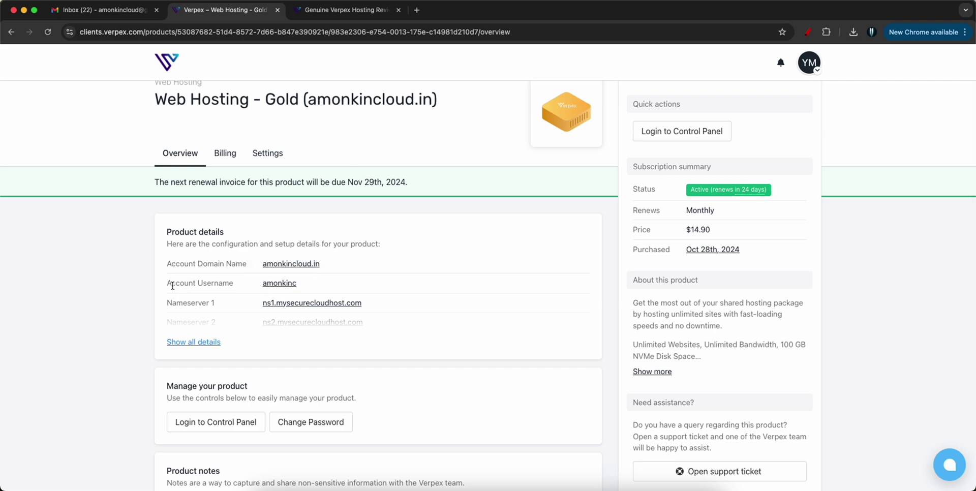
scroll(208, 299, down, 4)
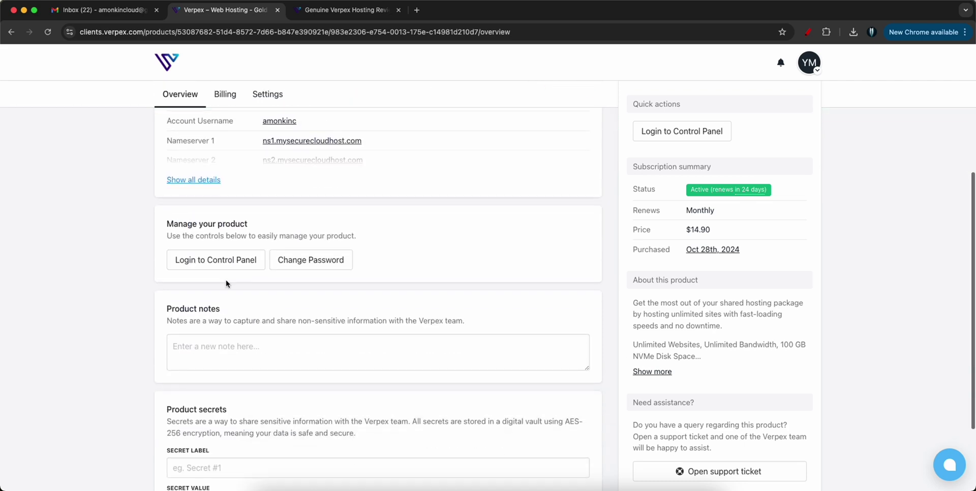
scroll(268, 282, up, 5)
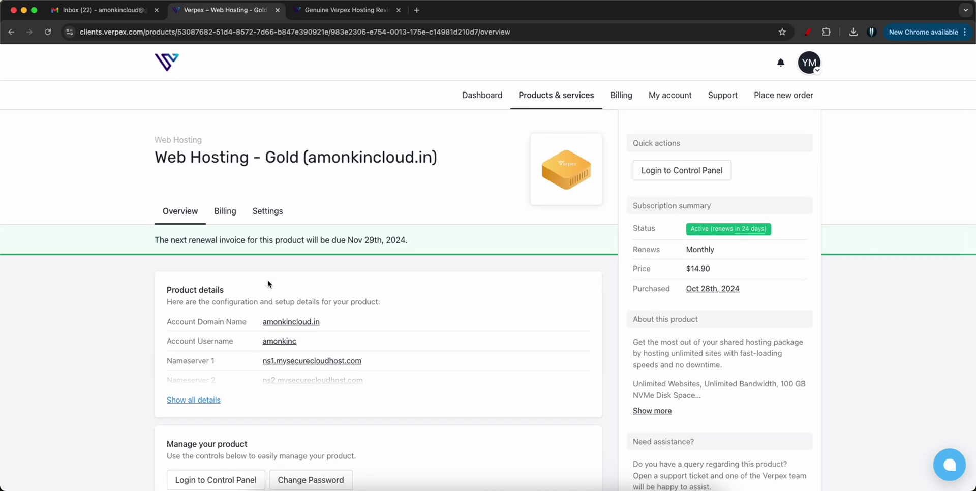
click(656, 173)
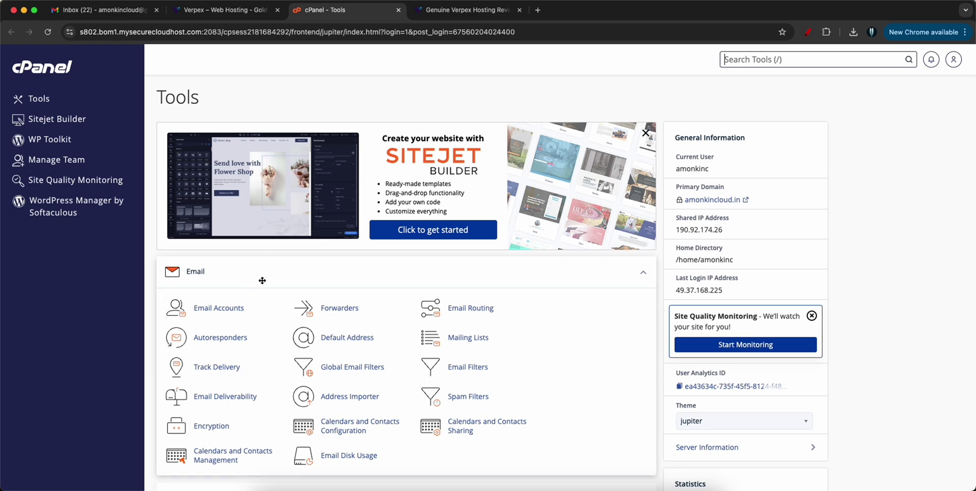
scroll(276, 279, down, 3)
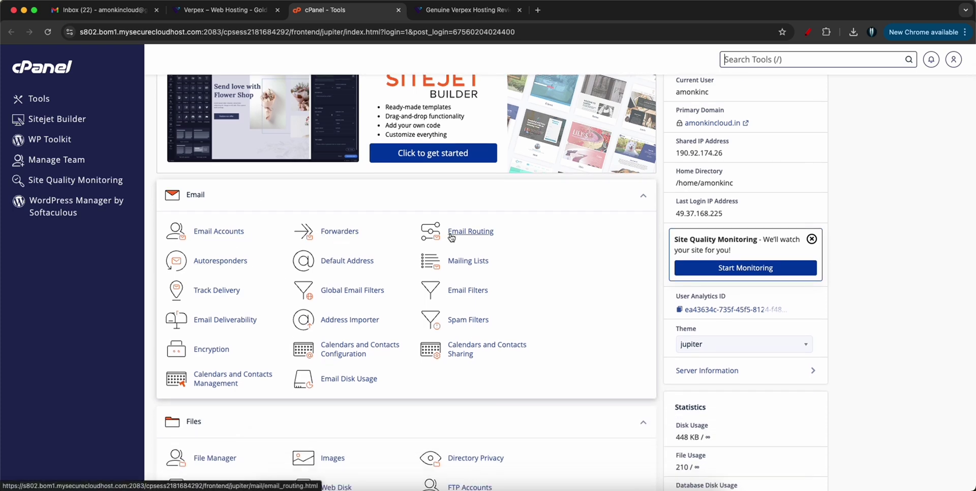
scroll(339, 232, down, 5)
scroll(321, 257, down, 2)
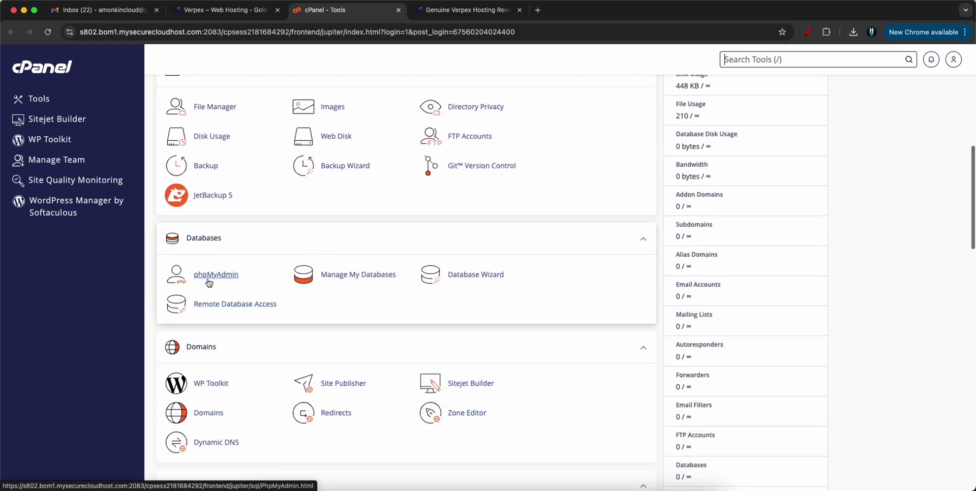
scroll(224, 230, down, 4)
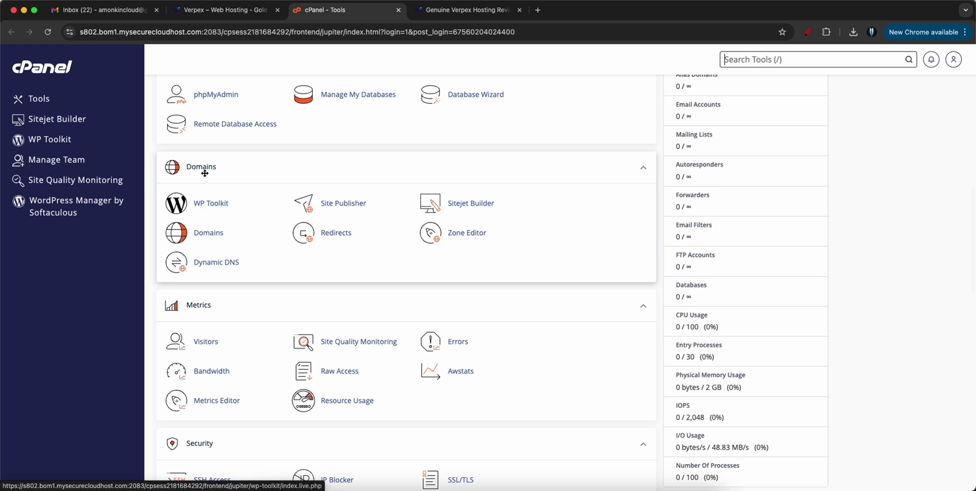
scroll(293, 243, down, 3)
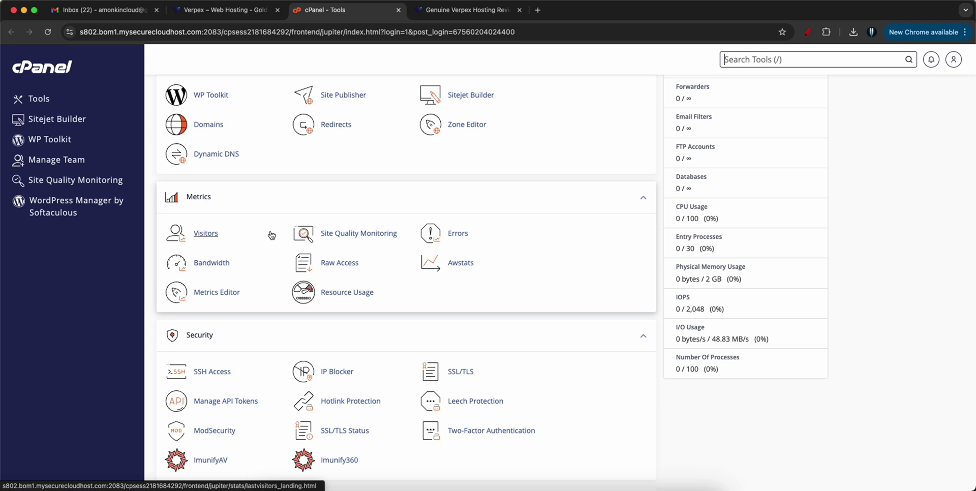
scroll(270, 234, down, 5)
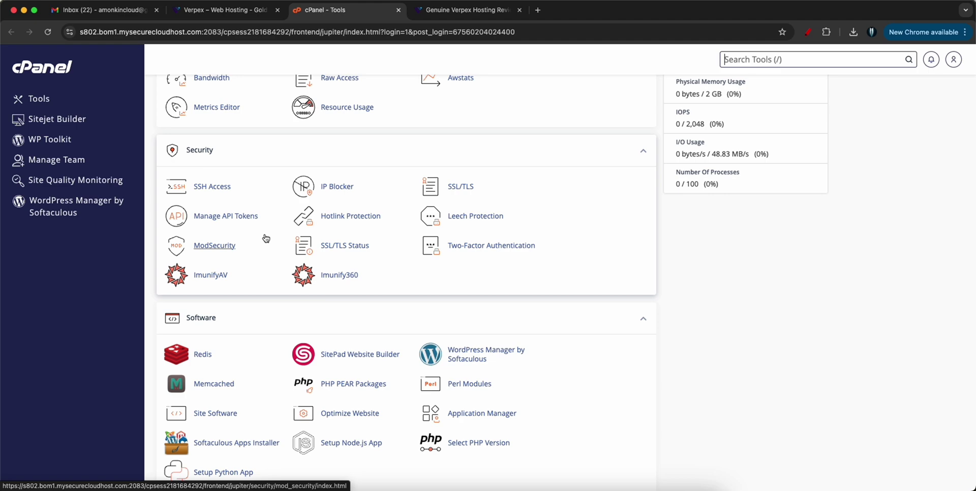
scroll(266, 238, down, 13)
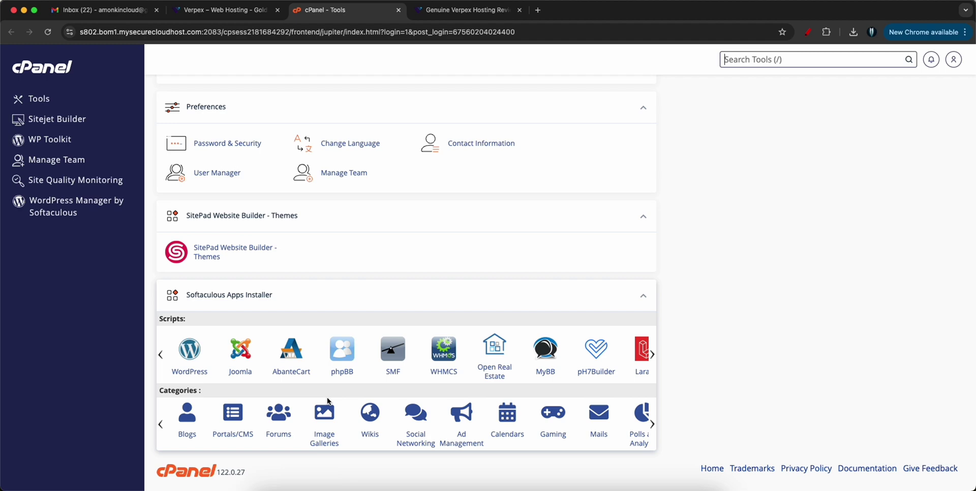
scroll(352, 382, up, 15)
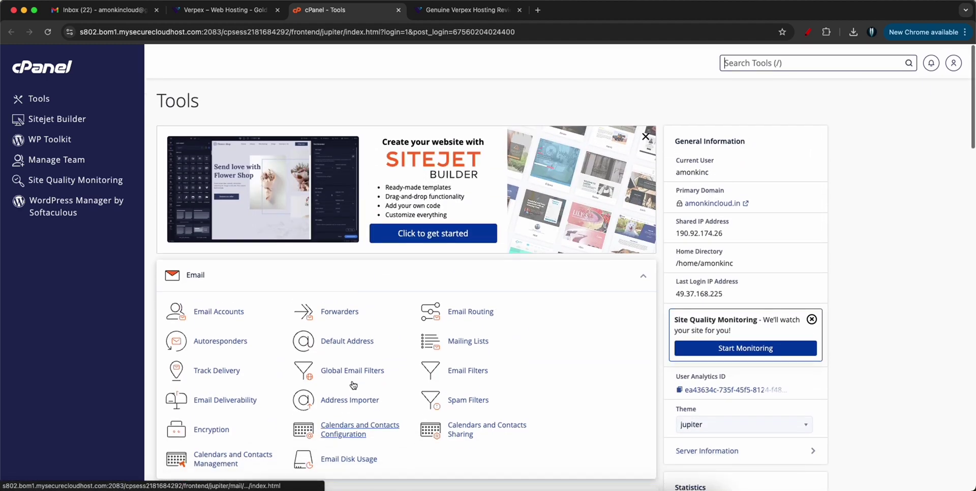
click(205, 309)
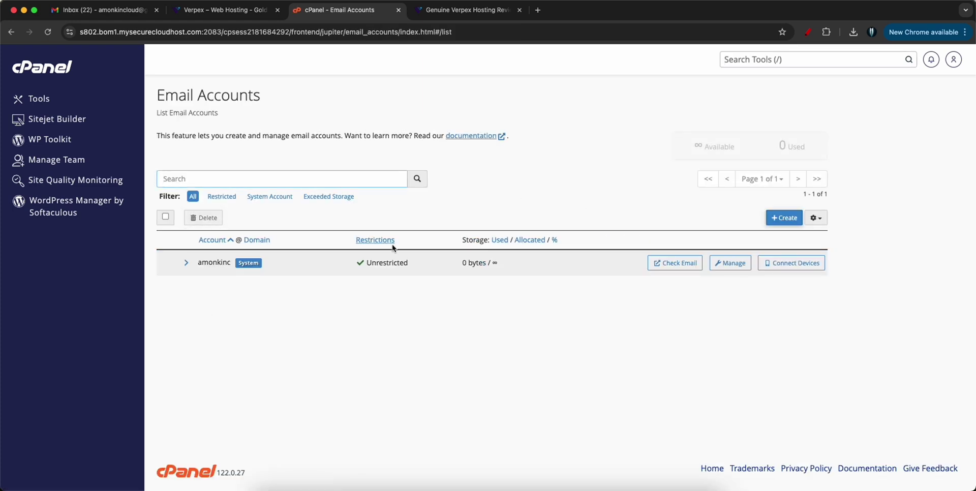
double_click(205, 265)
click(271, 322)
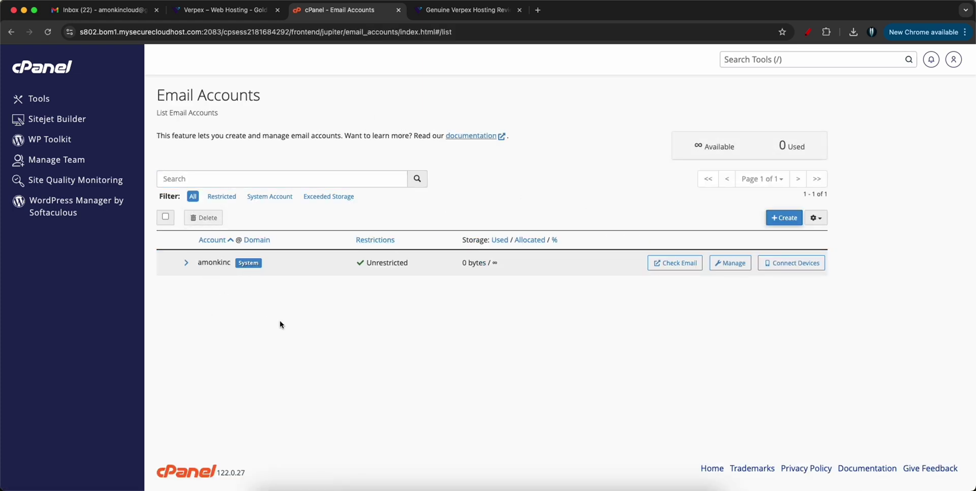
click(783, 219)
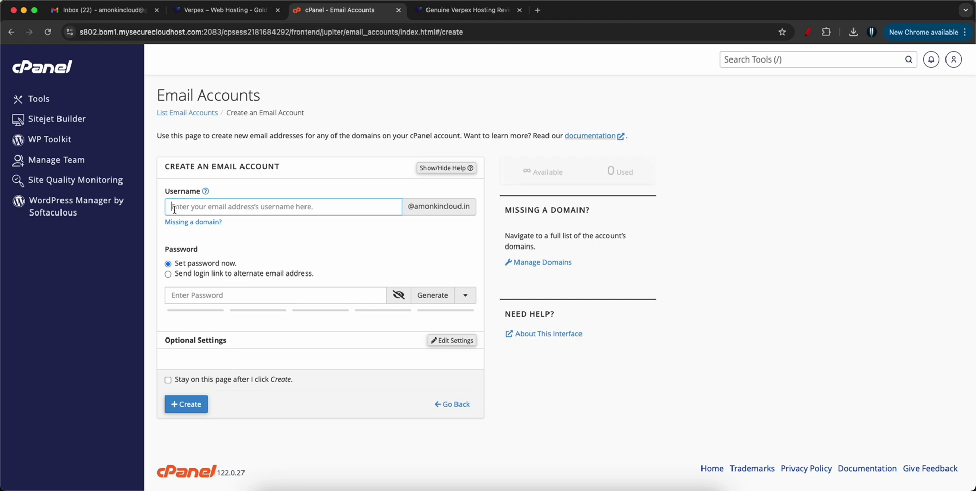
text(admin)
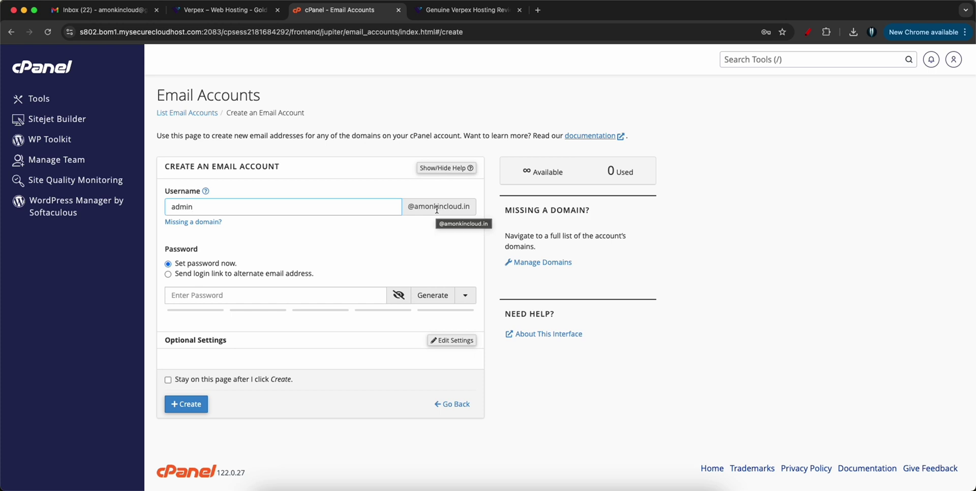
click(218, 296)
text(•••••••)
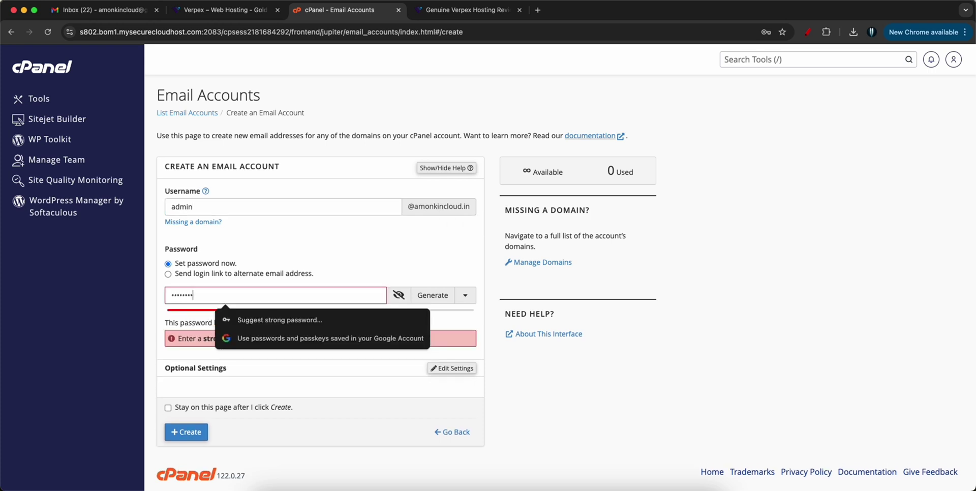
text(•••••••)
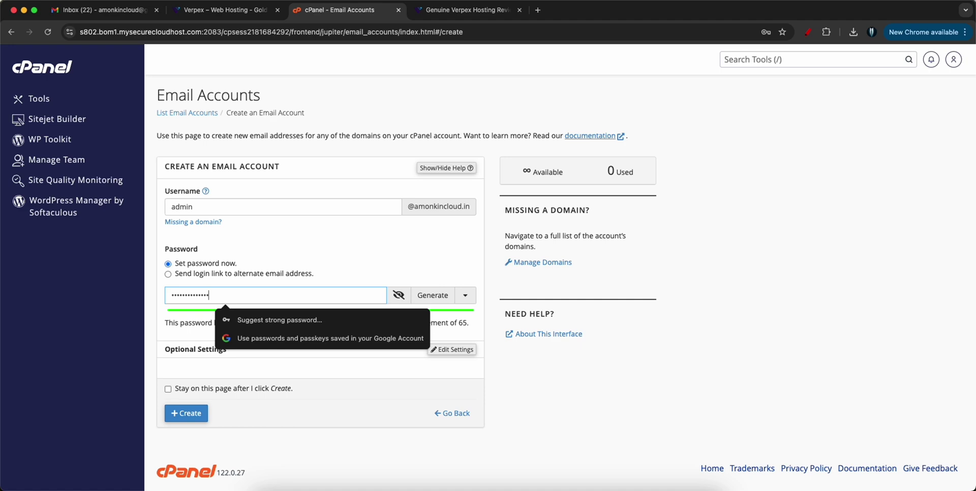
click(328, 280)
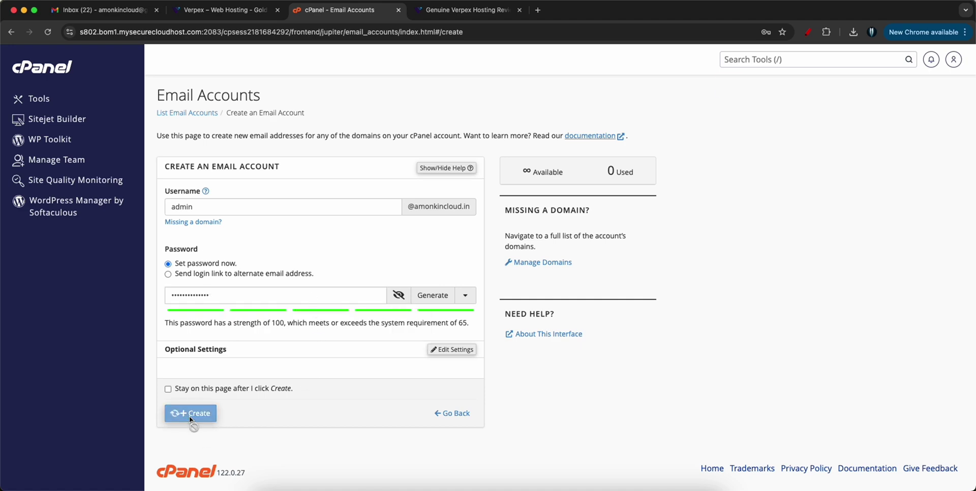
click(726, 186)
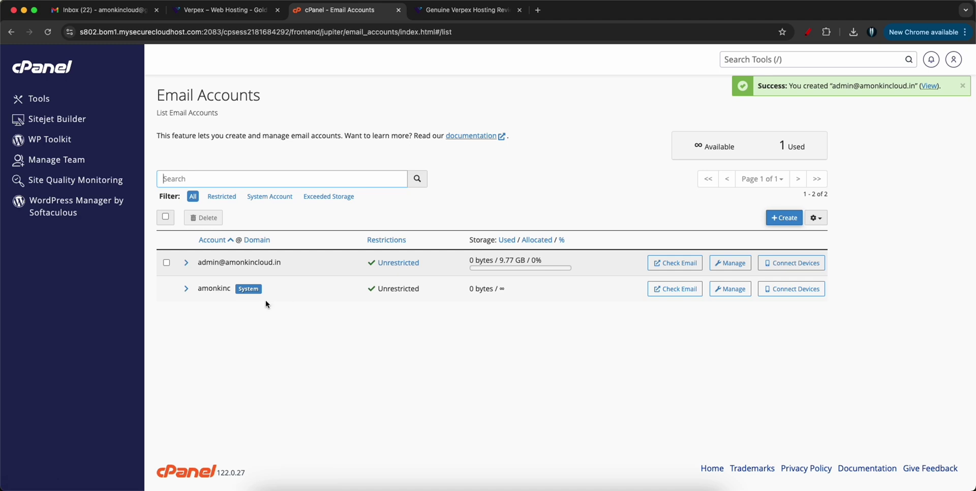
- Open Roundcube for admin, set the inbox to open at login, and read the configuration message
click(667, 265)
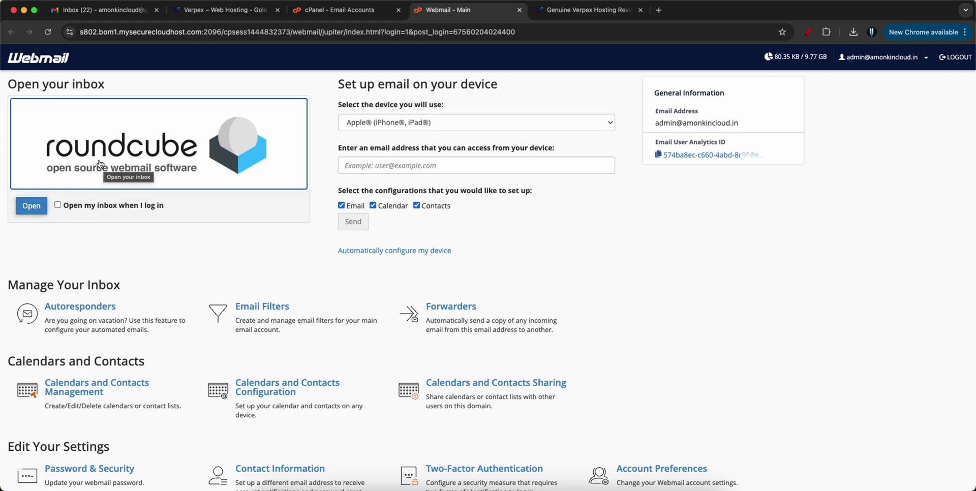
click(67, 209)
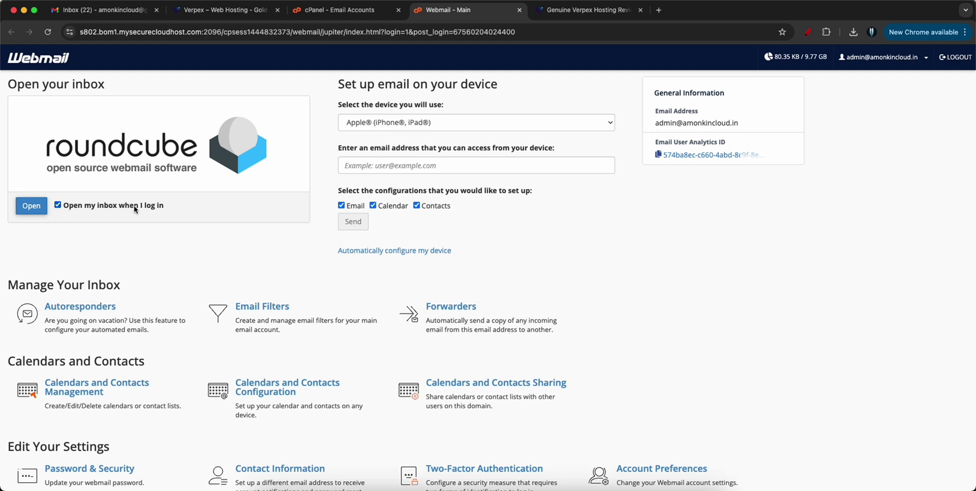
click(32, 206)
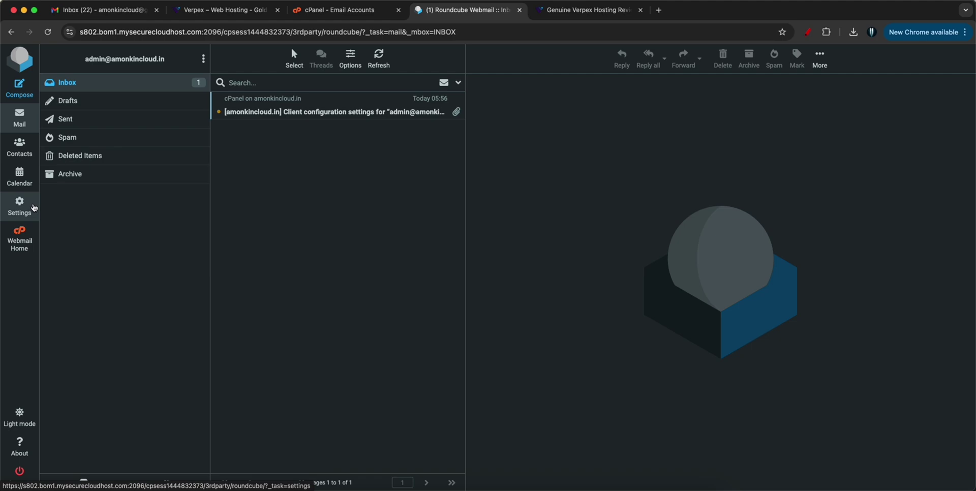
click(283, 112)
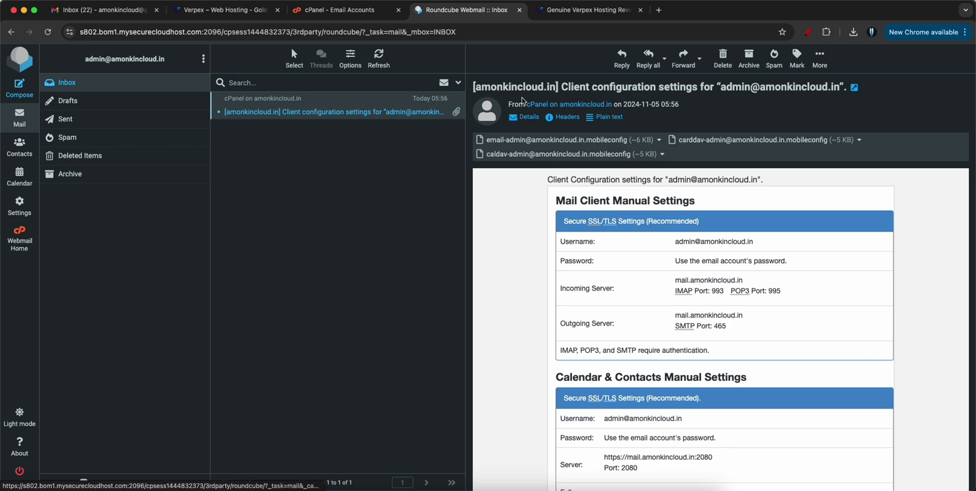
scroll(650, 274, down, 10)
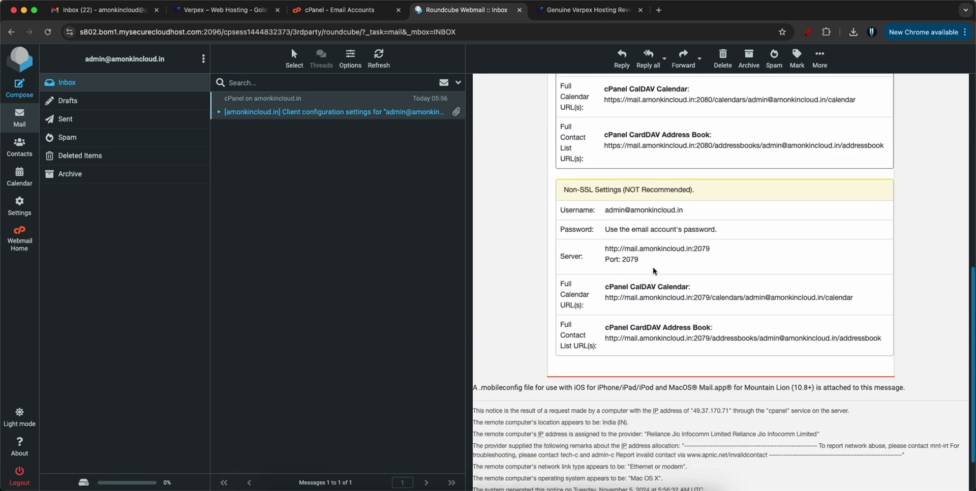
scroll(650, 276, up, 10)
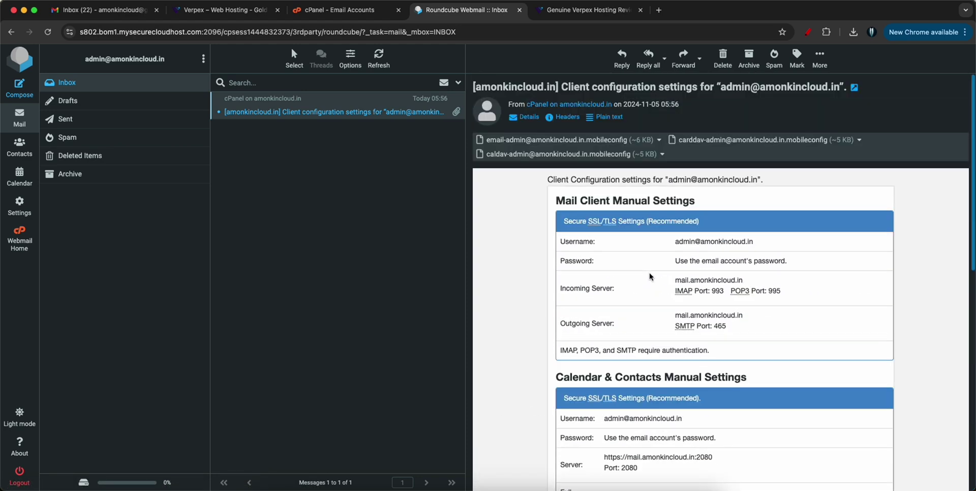
- Back in cPanel, save the system default SSL/TLS key type (RSA, 2,048-bit)
click(341, 12)
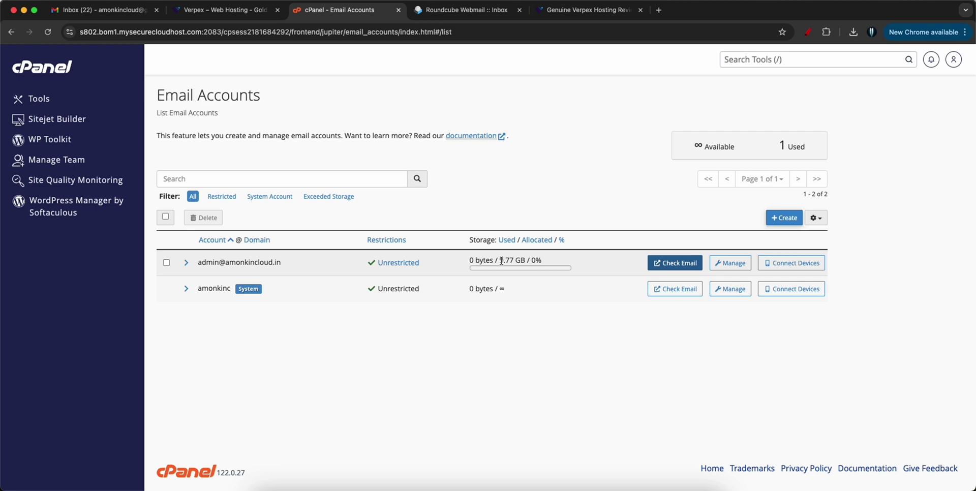
click(49, 72)
scroll(292, 203, down, 7)
scroll(291, 203, up, 7)
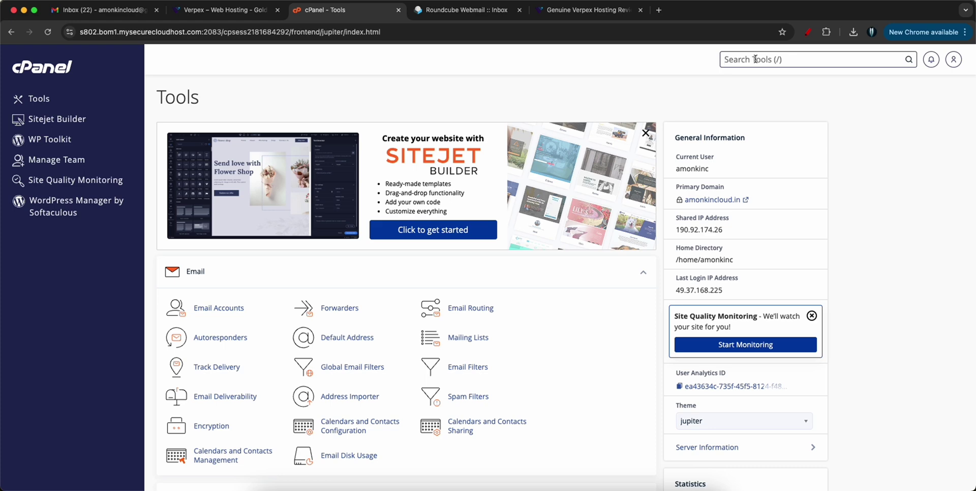
text(SSL)
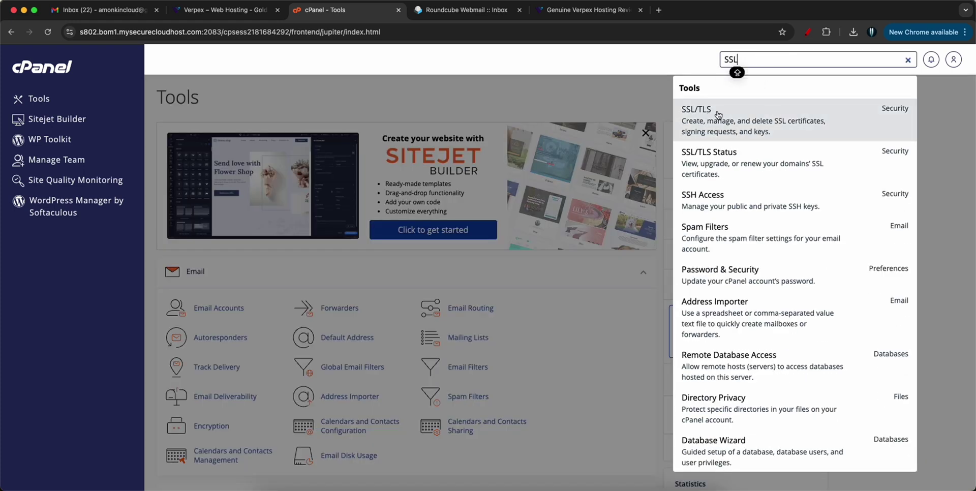
click(711, 119)
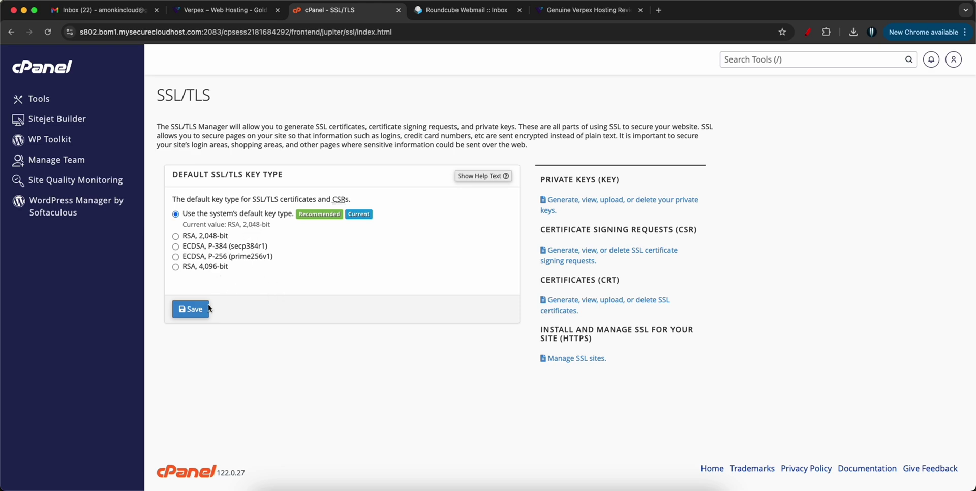
click(189, 309)
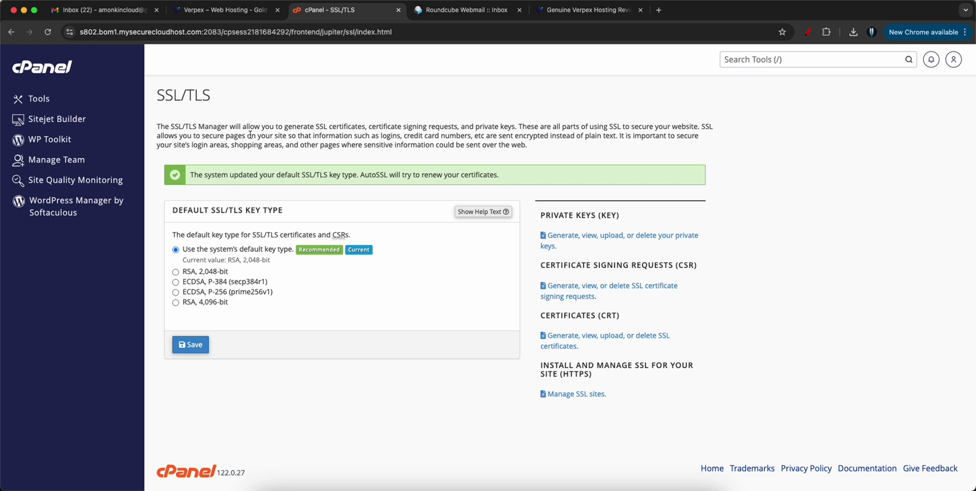
click(53, 67)
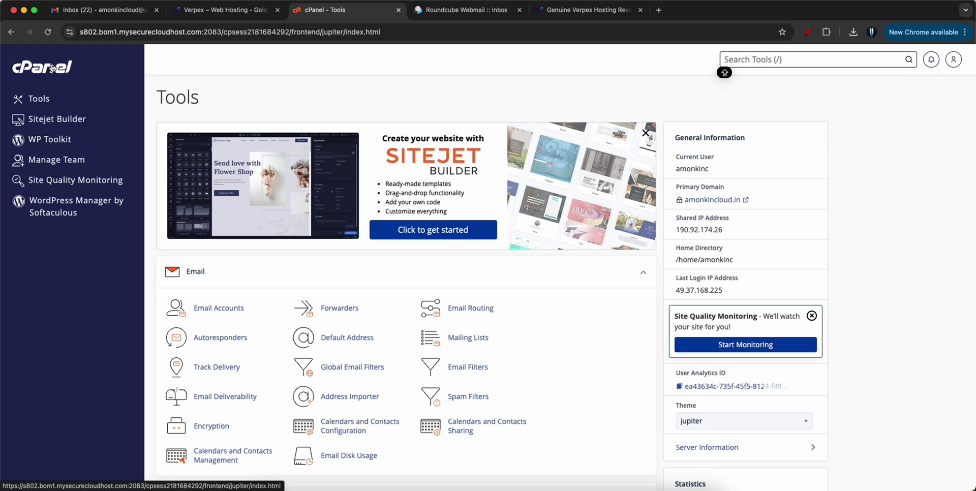
- Check SSL/TLS Status: all 9 domains AutoSSL-validated, expiring January 27, 2025
click(756, 61)
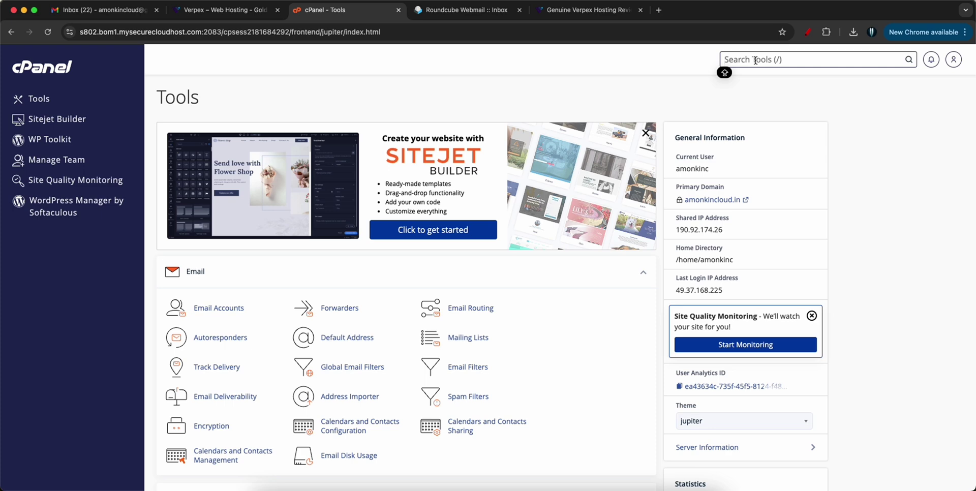
text(SSL)
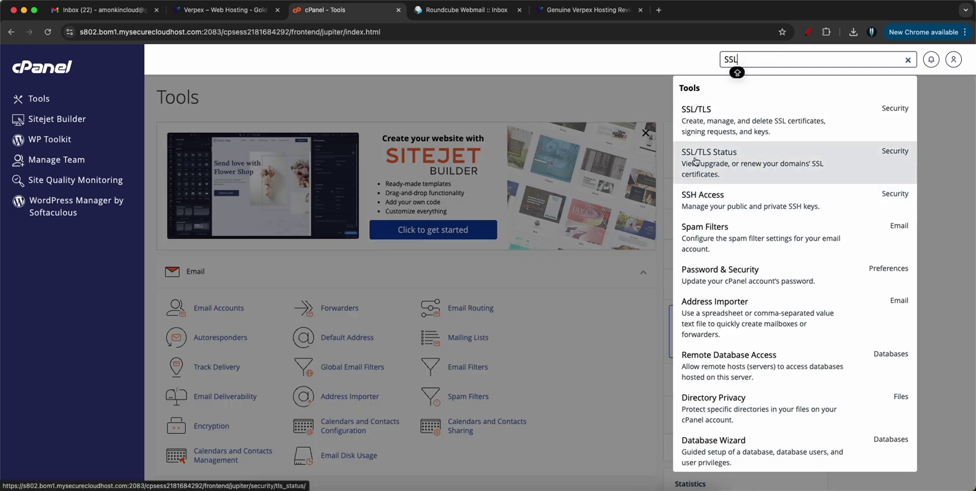
click(714, 162)
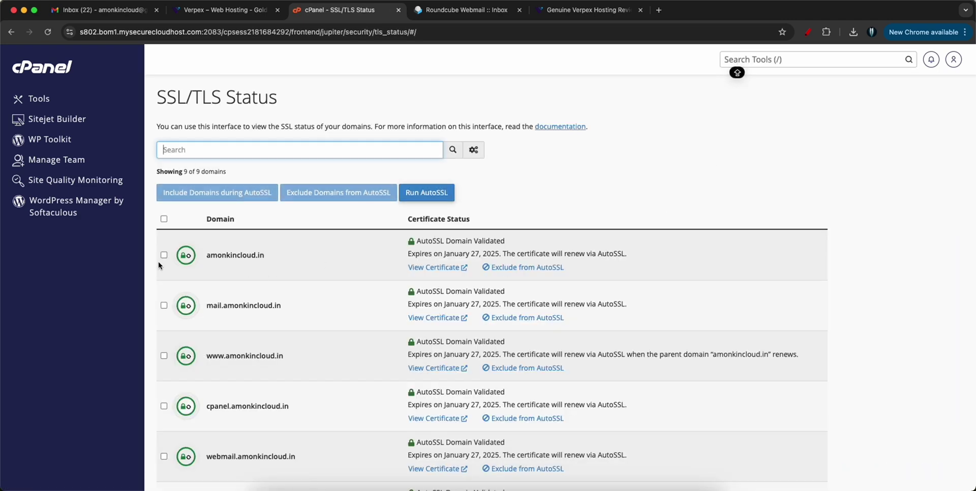
scroll(420, 459, down, 5)
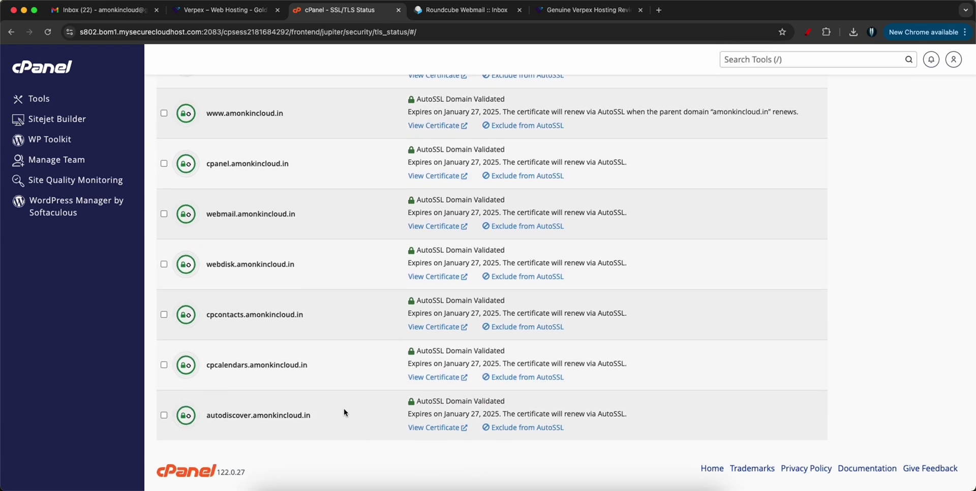
scroll(343, 408, up, 5)
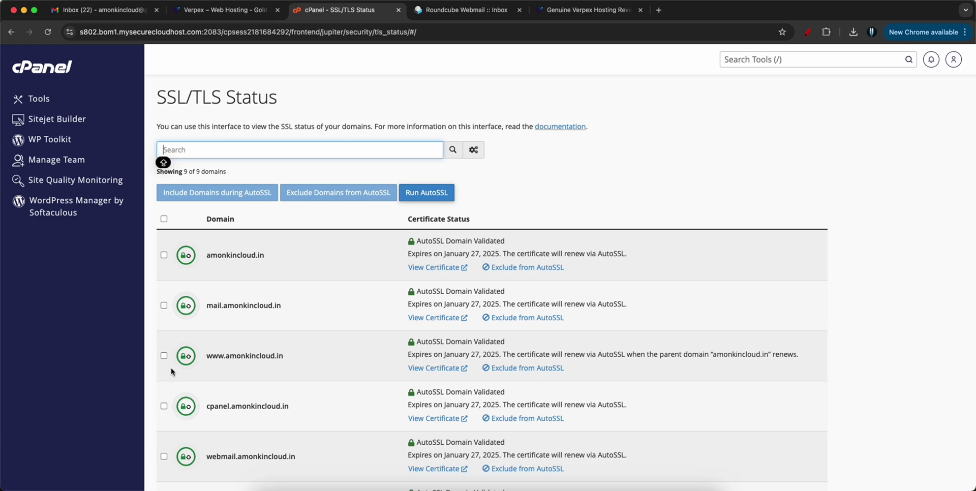
scroll(179, 356, down, 5)
scroll(332, 427, up, 5)
scroll(306, 304, down, 3)
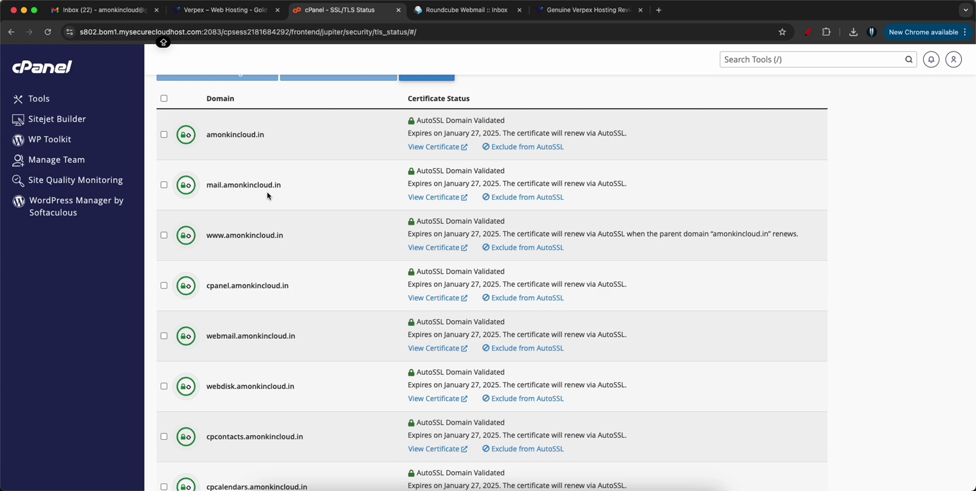
scroll(287, 246, down, 3)
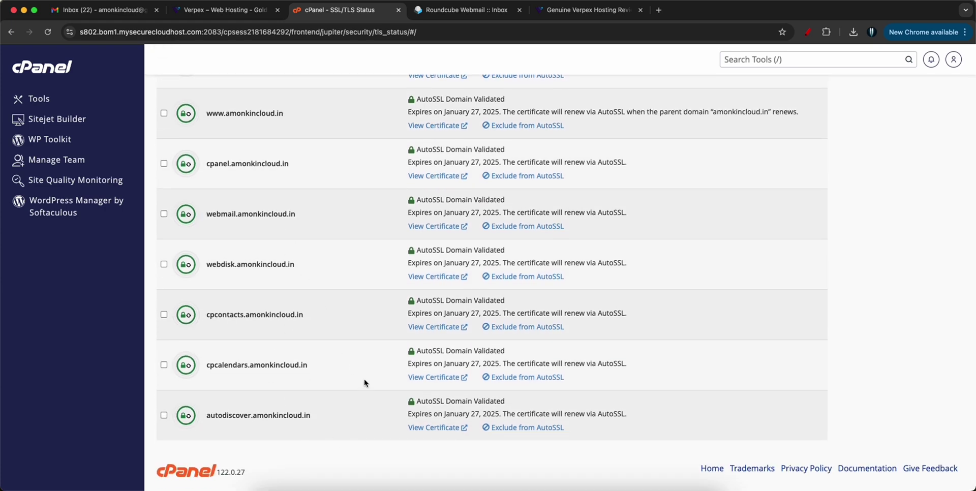
scroll(364, 379, up, 5)
key(Caps_Lock)
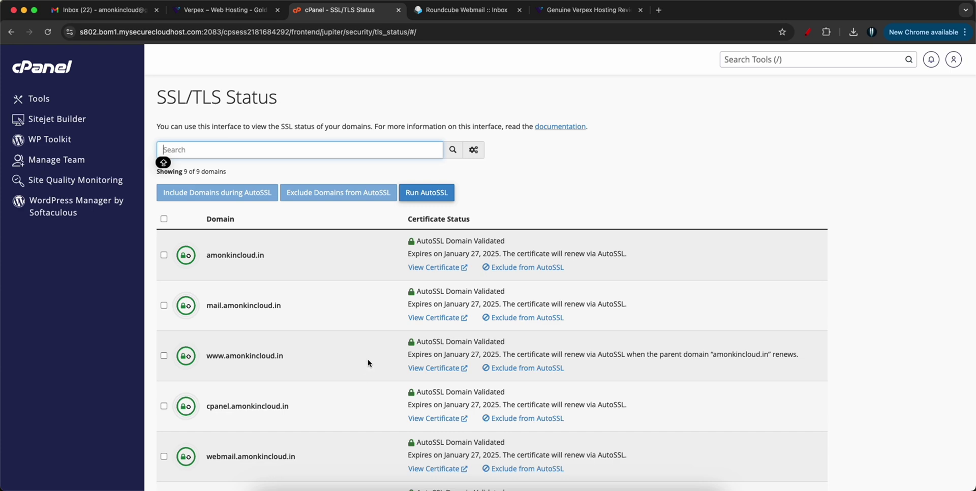
- Open WordPress in Softaculous Apps Installer and review its overview, needing 68.83 MB of space
click(48, 75)
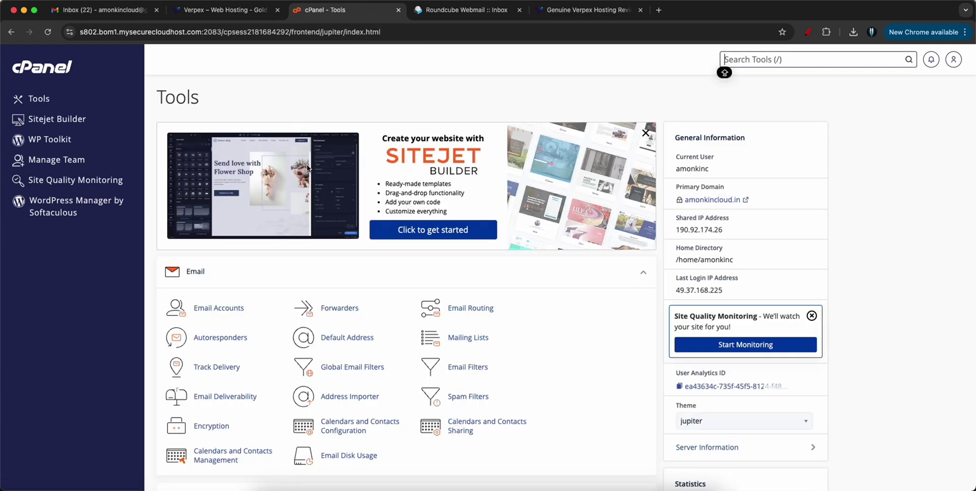
scroll(295, 186, down, 3)
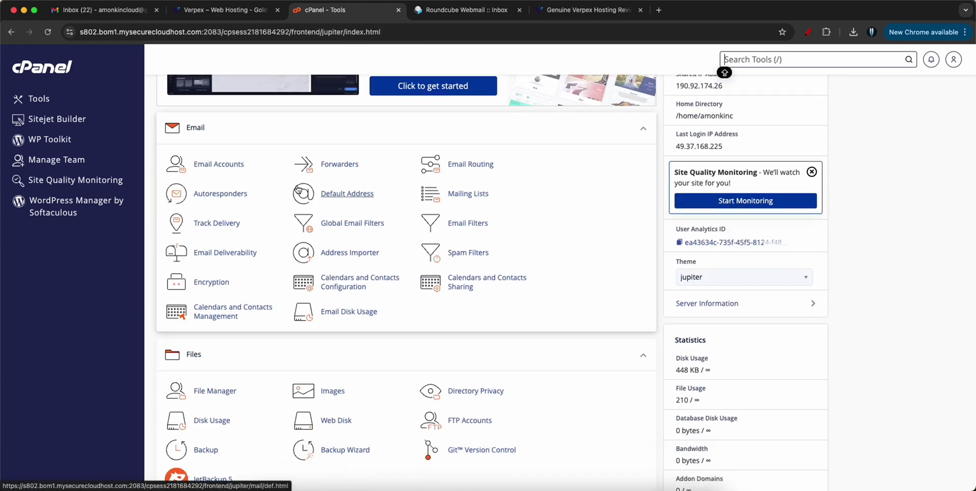
scroll(297, 188, up, 3)
scroll(540, 283, down, 1)
scroll(540, 284, down, 15)
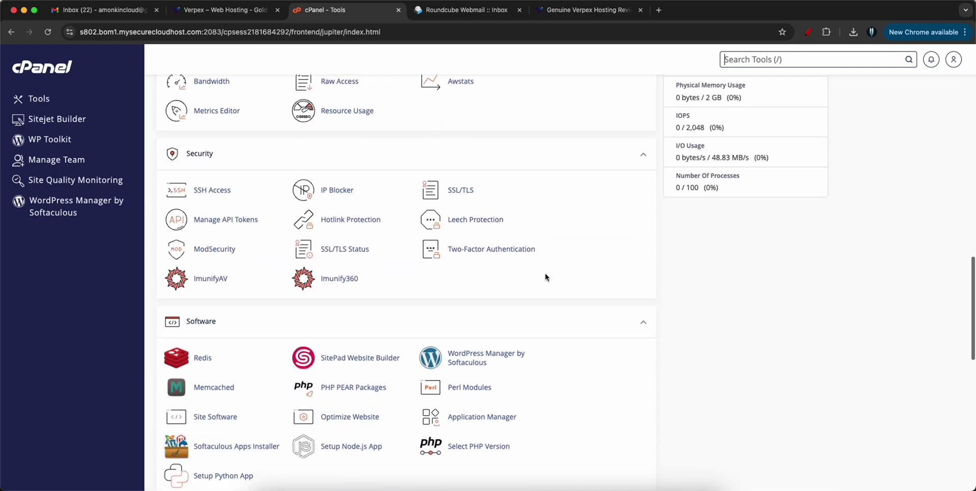
scroll(546, 274, down, 6)
scroll(545, 277, up, 3)
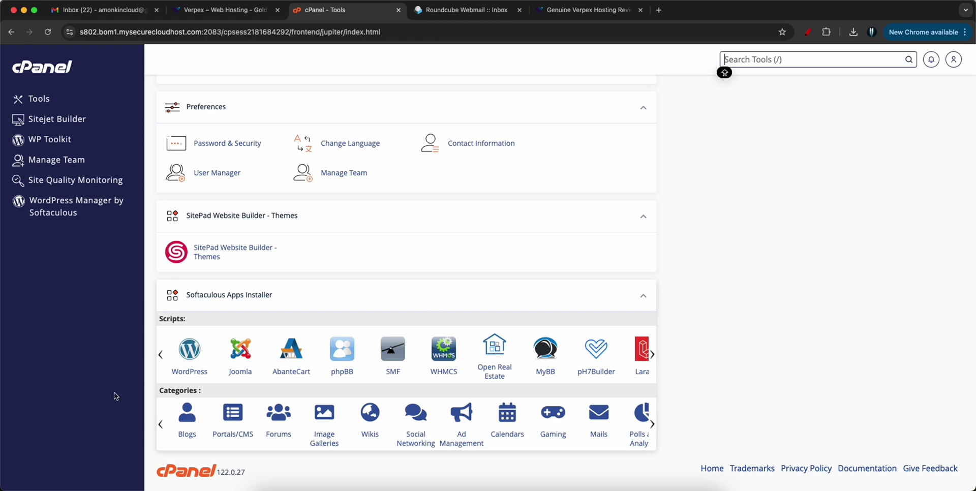
click(187, 354)
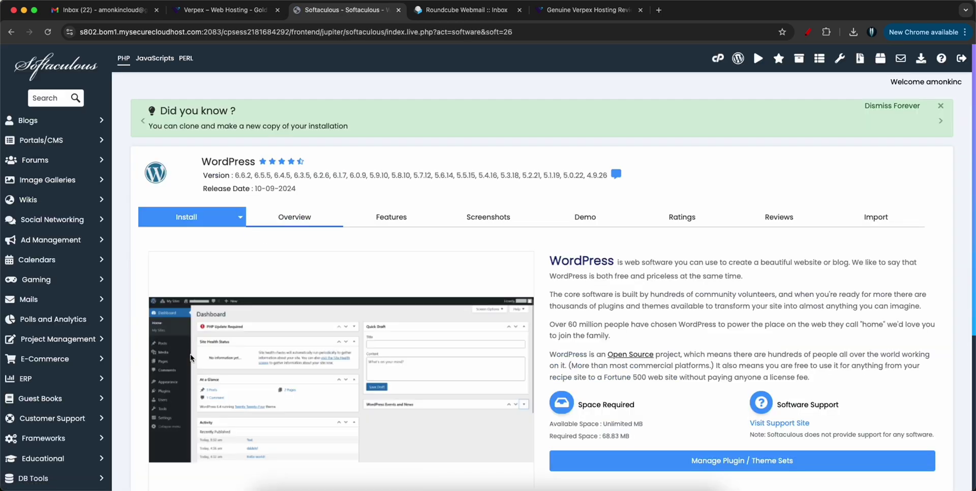
scroll(319, 264, down, 3)
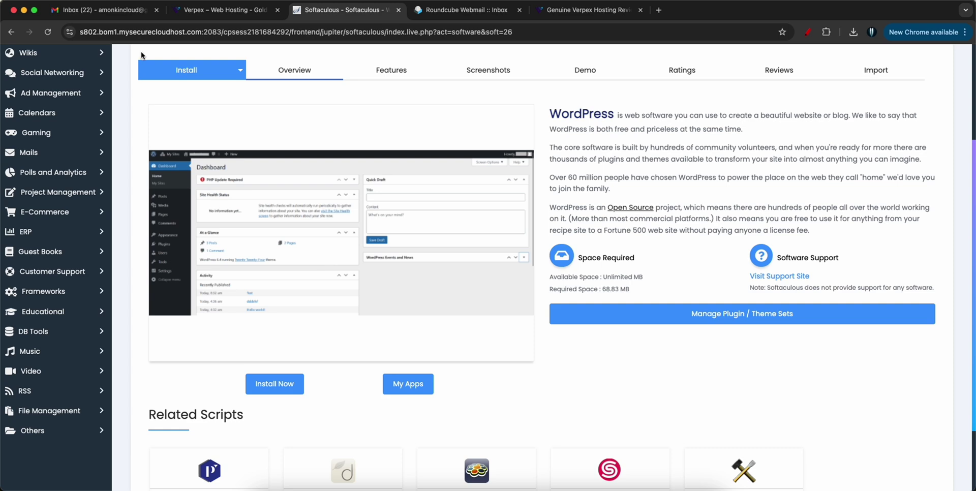
scroll(283, 194, up, 3)
scroll(283, 194, down, 5)
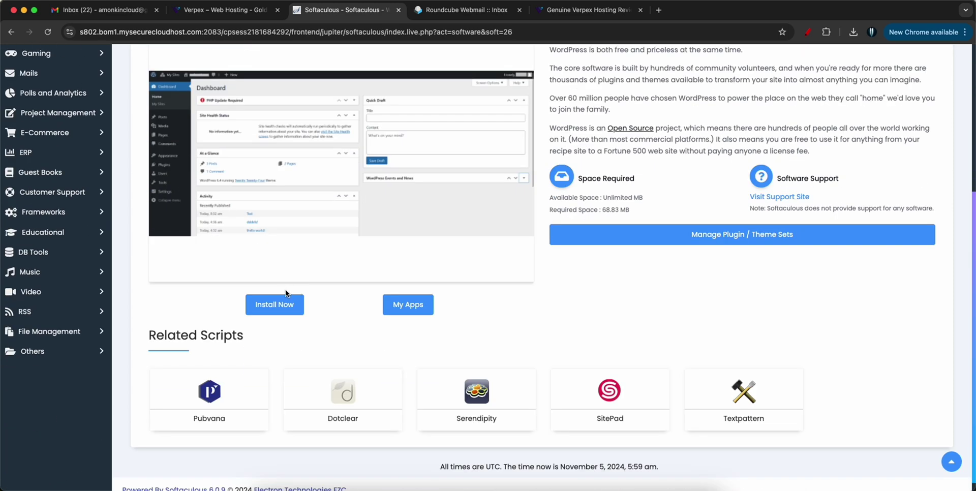
click(278, 301)
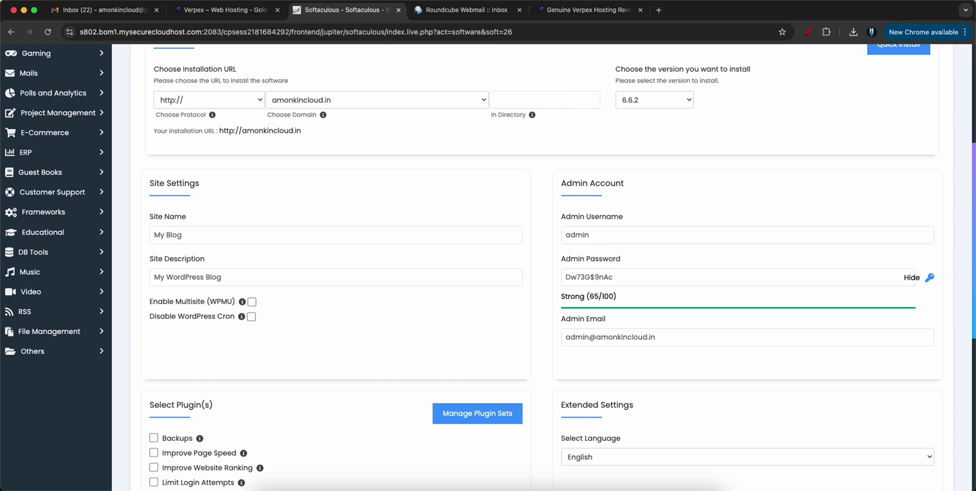
click(169, 104)
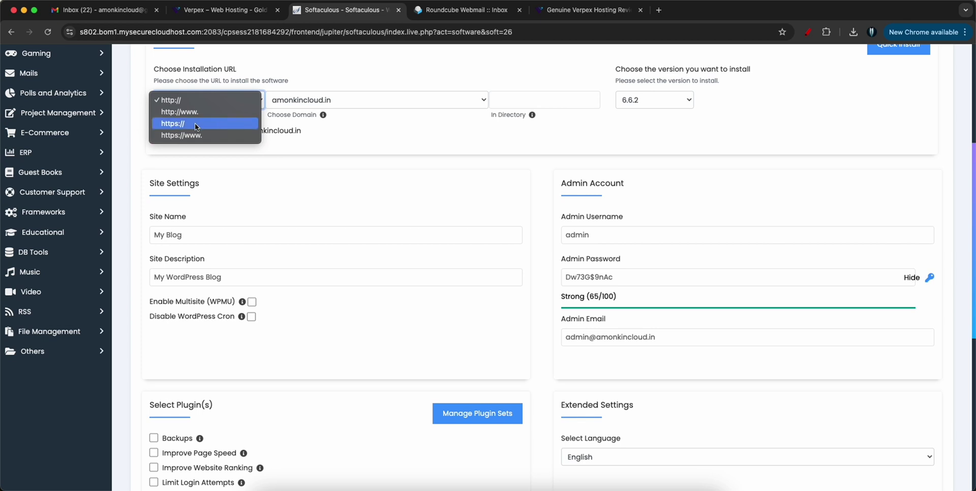
key(Escape)
key(Down)
key(Tab)
key(Tab)
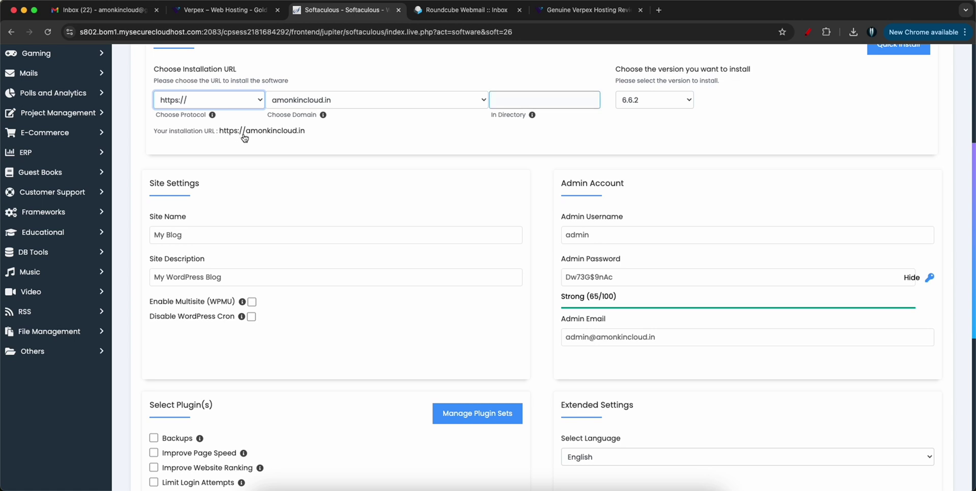
click(300, 144)
scroll(337, 146, down, 3)
click(188, 146)
scroll(185, 149, up, 1)
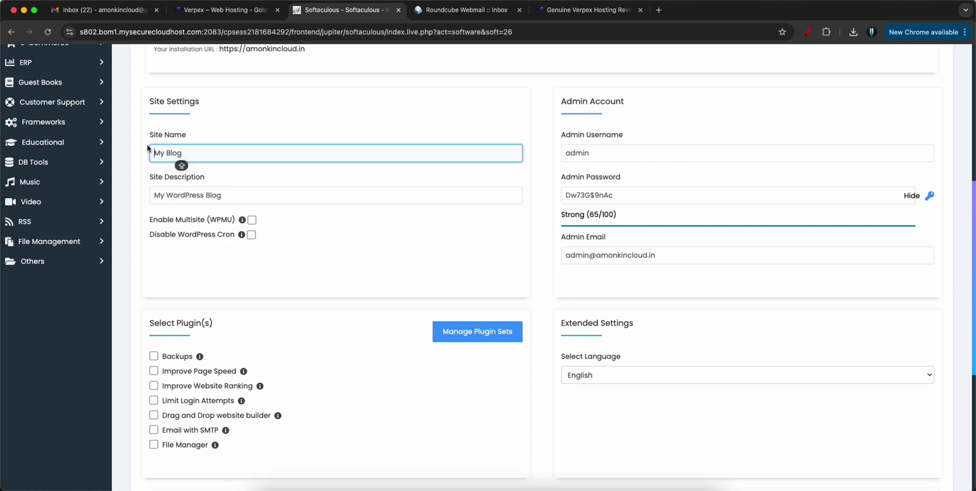
click(237, 151)
scroll(239, 153, up, 5)
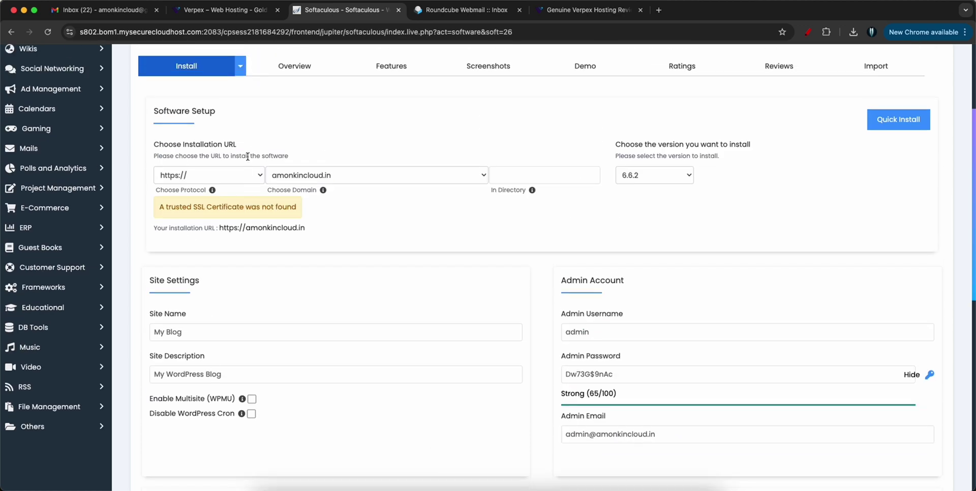
click(247, 174)
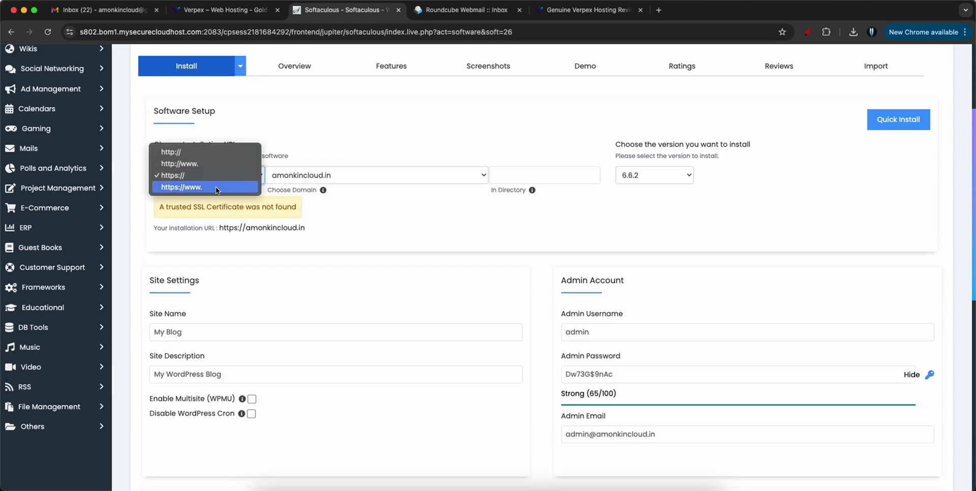
click(215, 186)
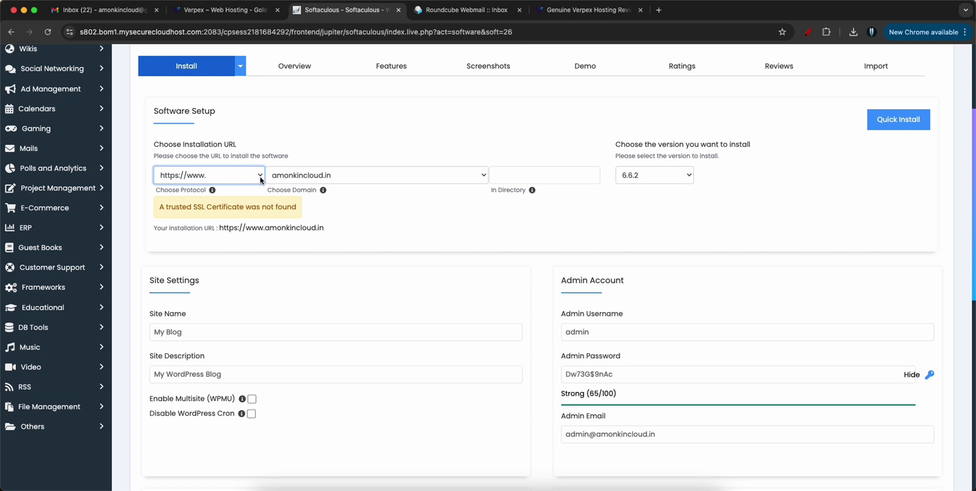
click(389, 216)
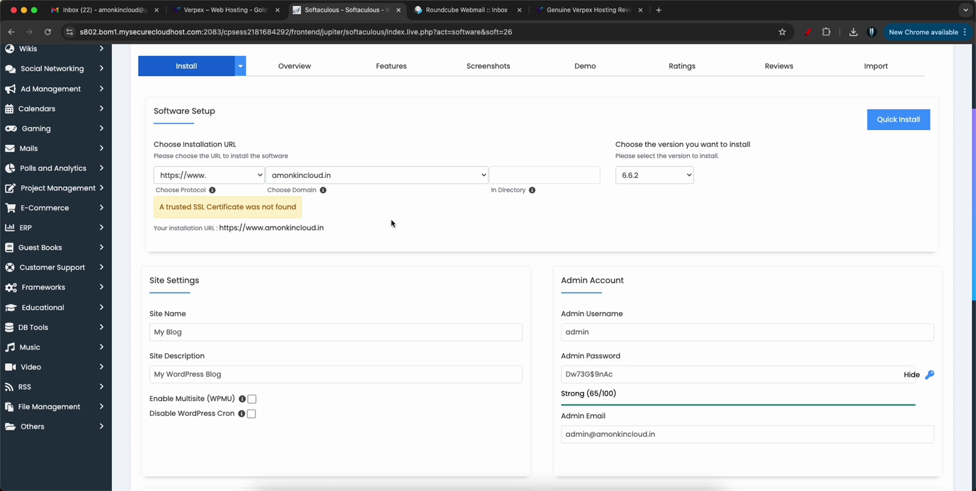
- Copy the generated Strong admin password from the install form for a scratch note
scroll(373, 226, down, 5)
click(580, 185)
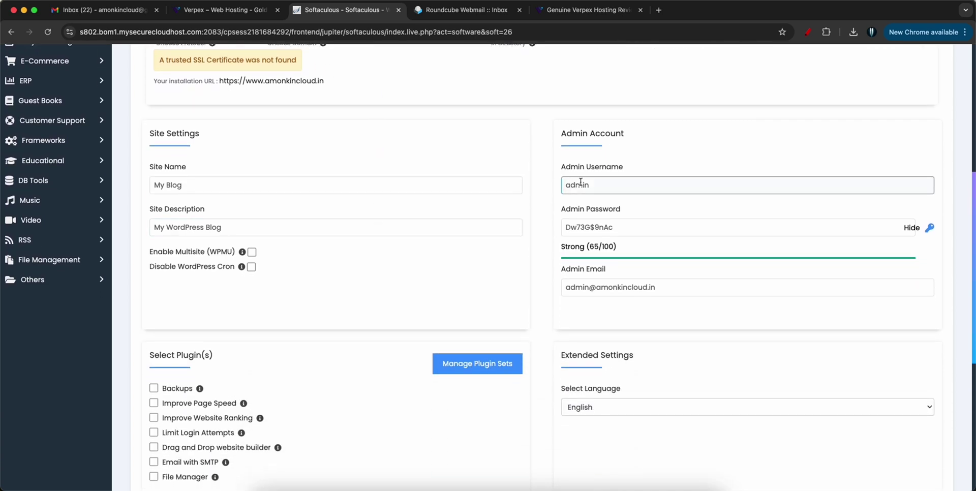
drag(594, 185, 536, 193)
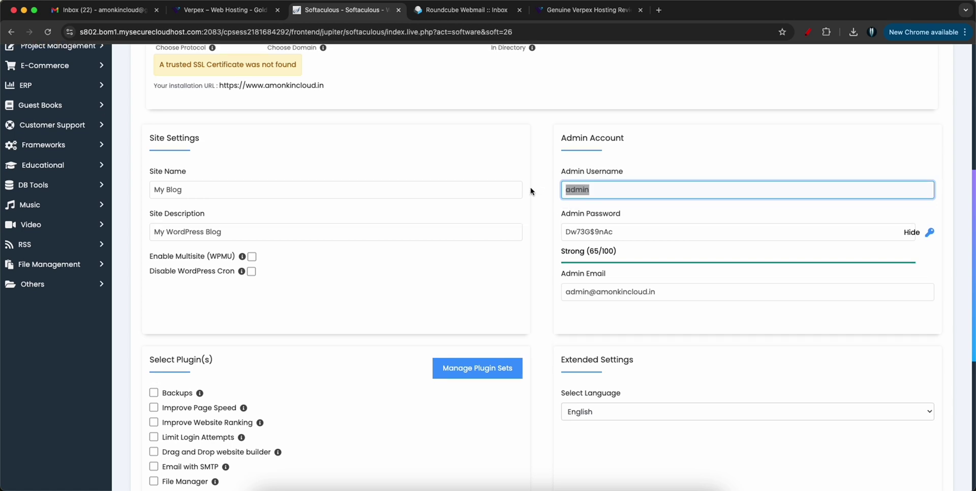
drag(615, 231, 567, 234)
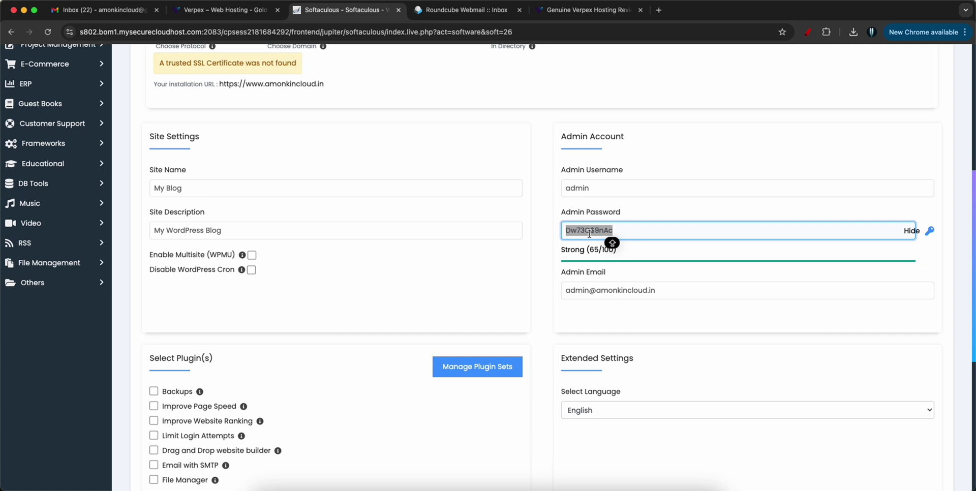
click(589, 235)
key(super+a)
key(super+c)
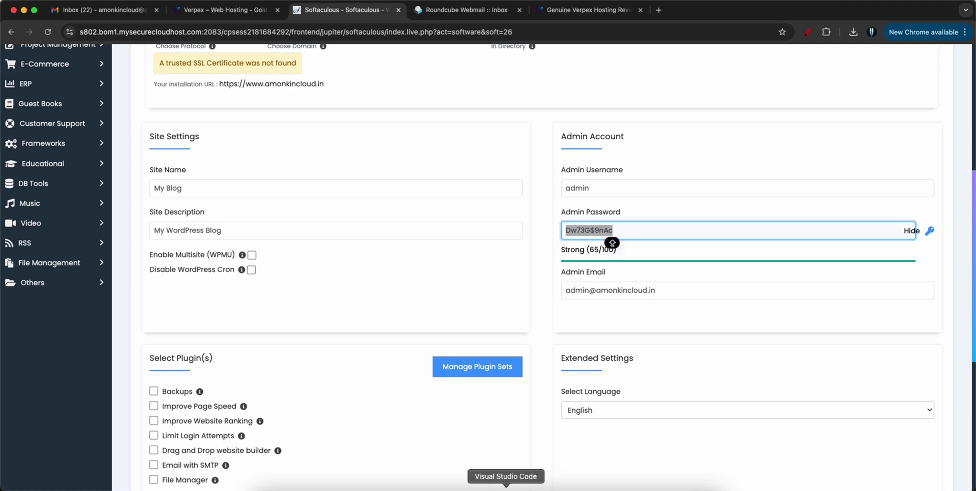
click(506, 489)
- Paste the admin password into the VS Code note and expand Advanced Options
key(super+v)
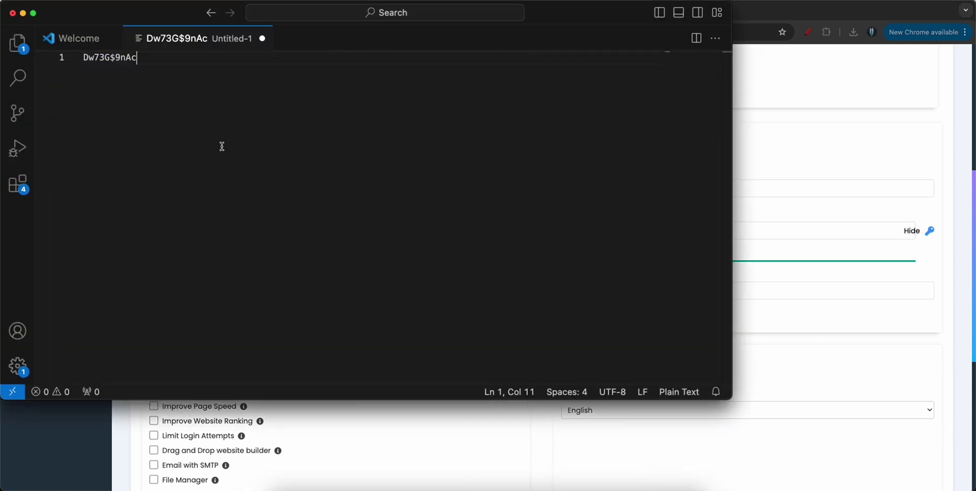
key(super+m)
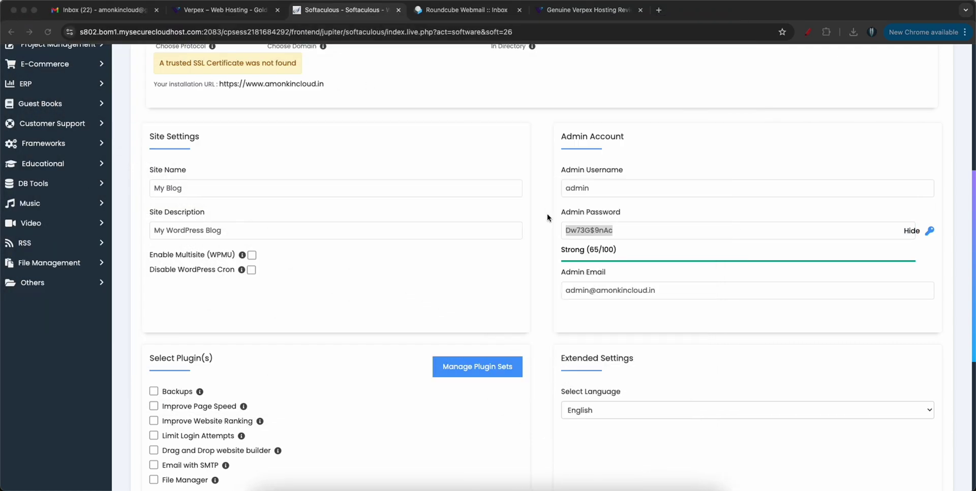
scroll(539, 239, down, 6)
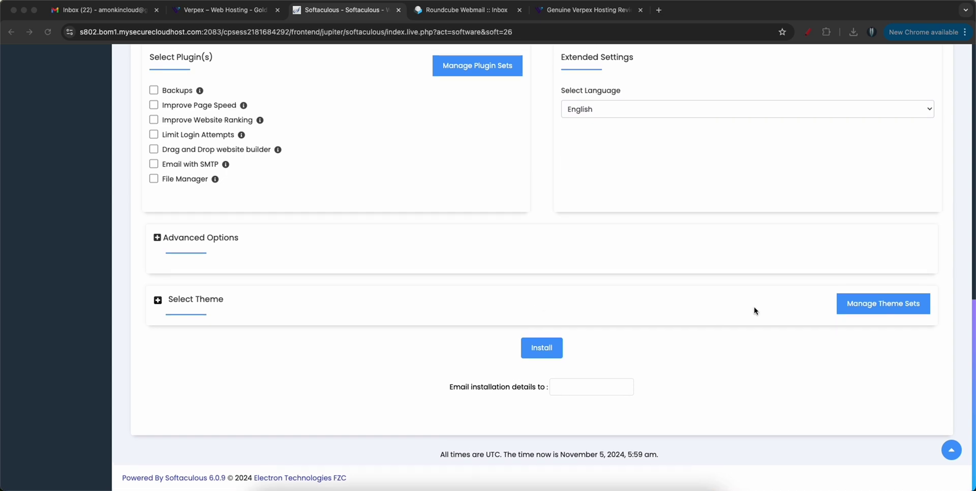
click(158, 237)
scroll(305, 301, down, 2)
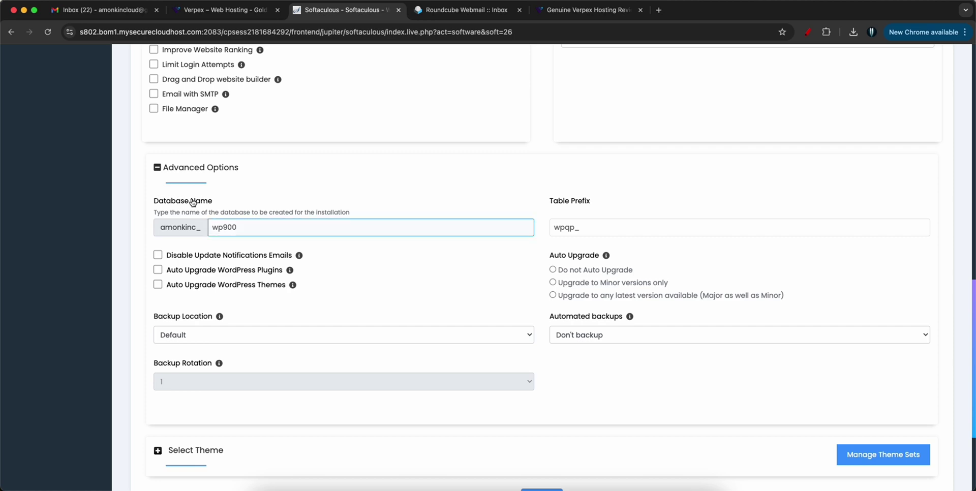
click(578, 226)
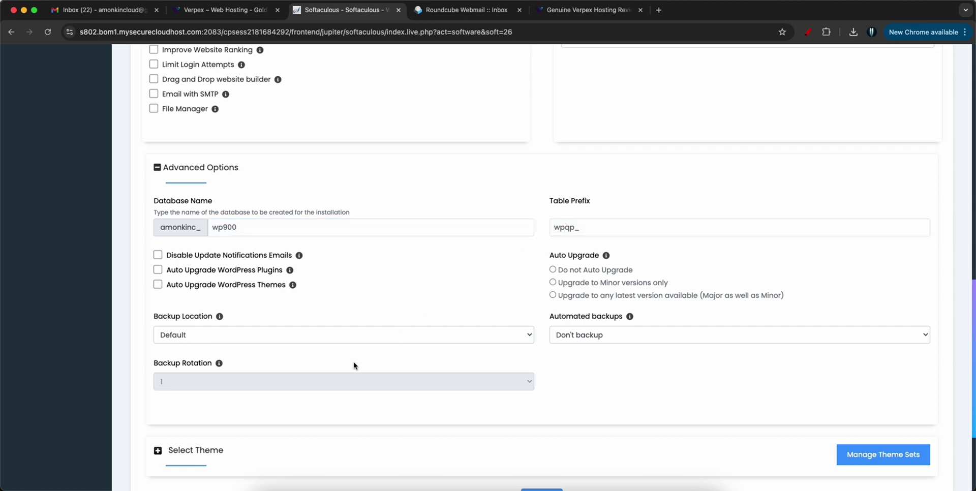
- Show the theme choices and enter the account's Gmail address as the installation-details email
scroll(300, 316, down, 4)
click(157, 300)
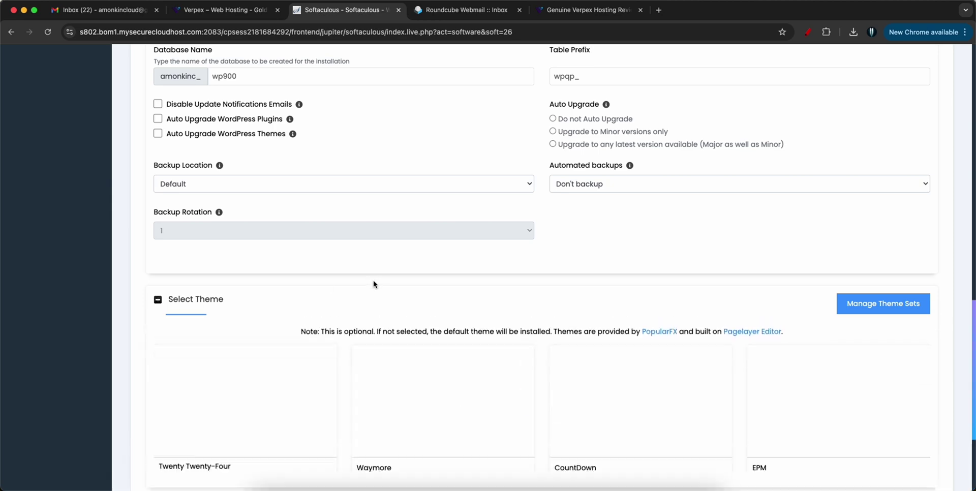
scroll(375, 283, down, 5)
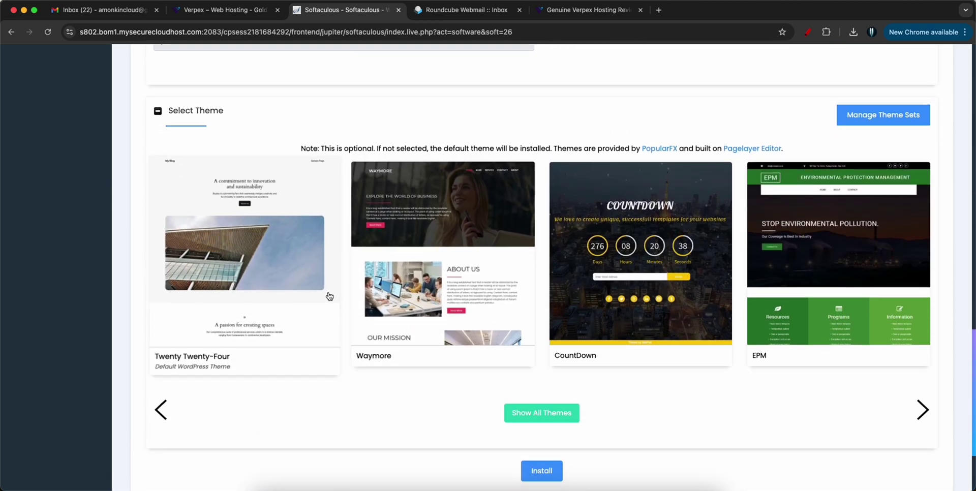
scroll(321, 279, down, 3)
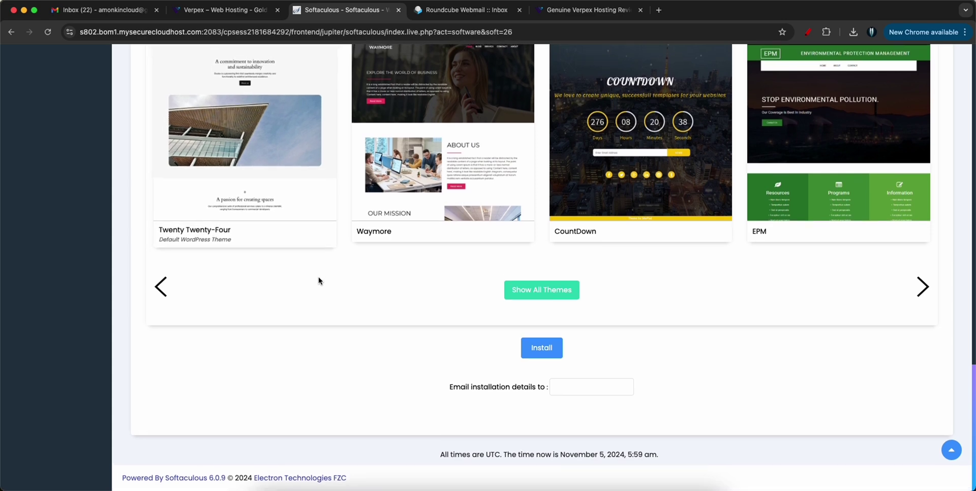
click(590, 388)
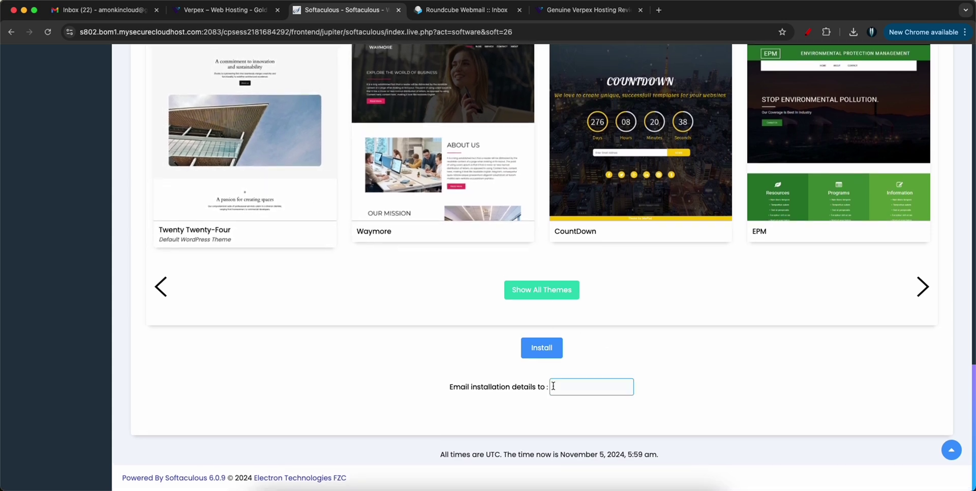
triple_click(487, 387)
click(571, 388)
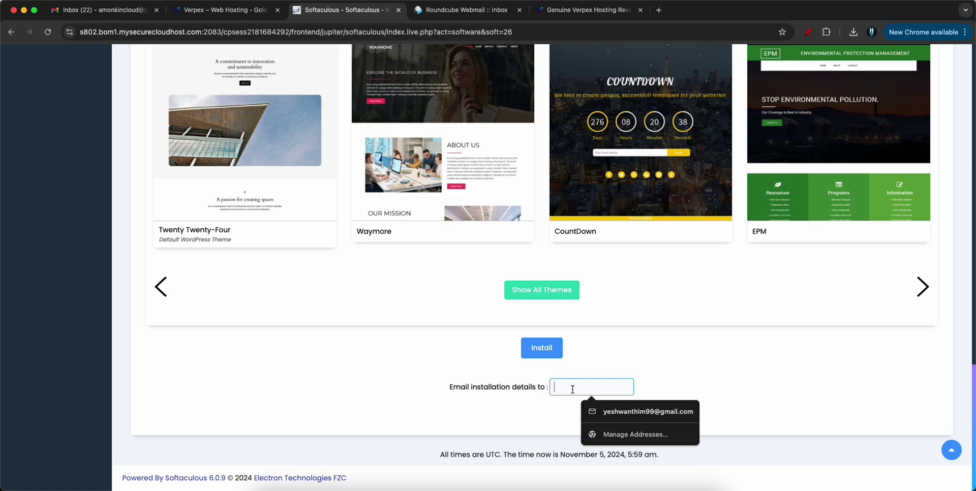
click(652, 384)
click(573, 392)
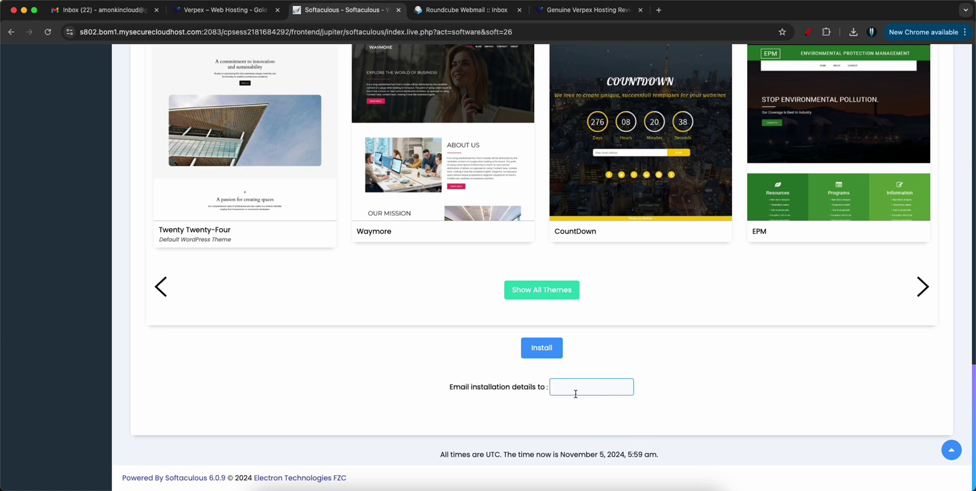
- Install WordPress, then select the success heading and the Administrative URL line
click(534, 352)
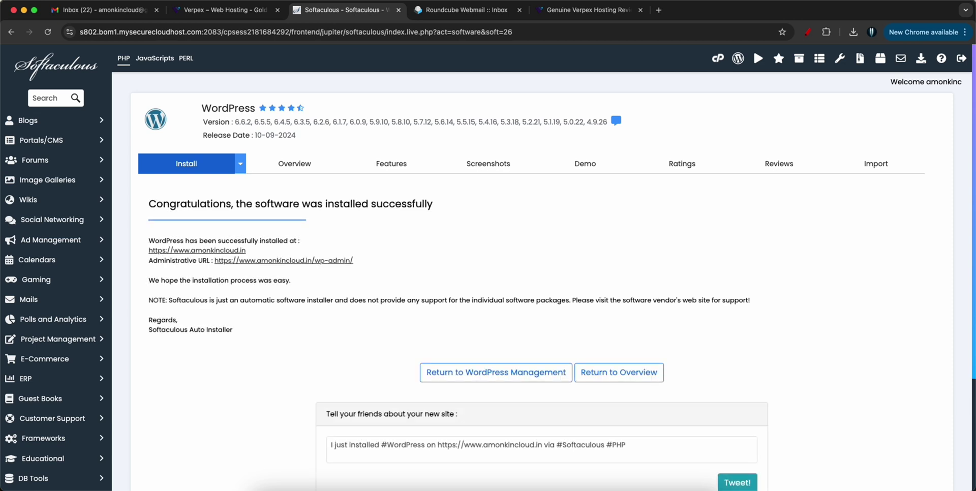
triple_click(228, 205)
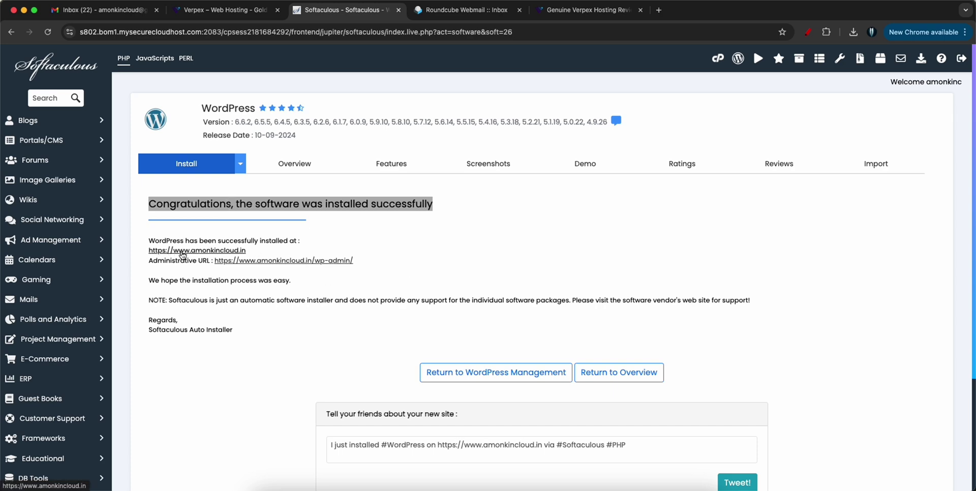
triple_click(203, 262)
double_click(191, 262)
click(184, 263)
- Open the site and its wp-admin URL in new tabs, both DNS_PROBE_FINISHED_NXDOMAIN, then return to Softaculous
click(211, 251)
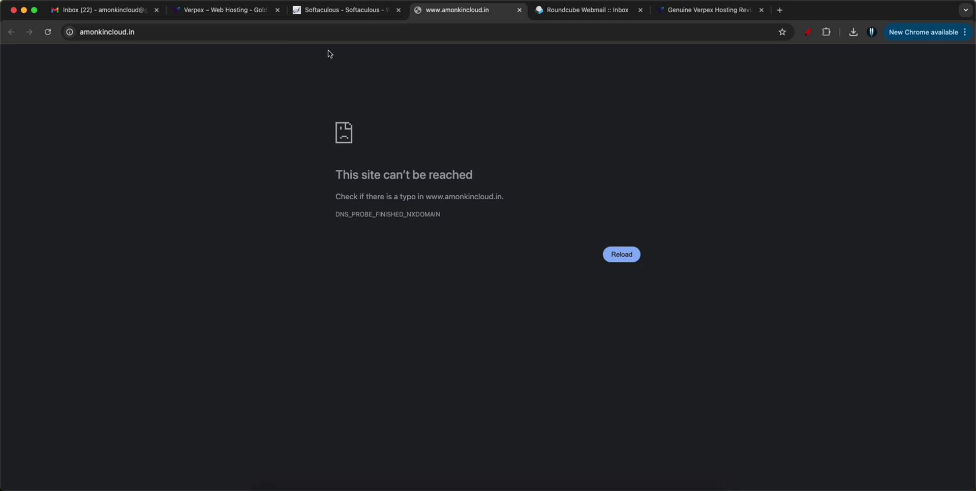
click(318, 15)
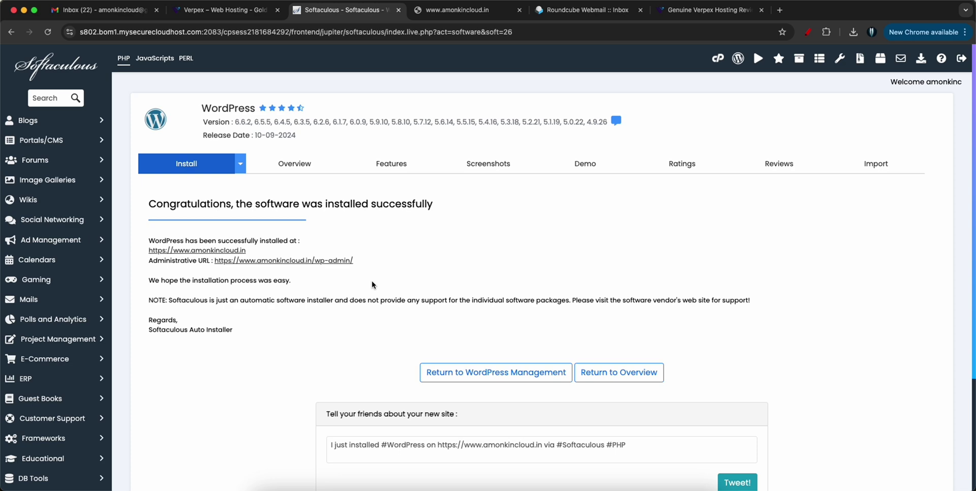
click(457, 7)
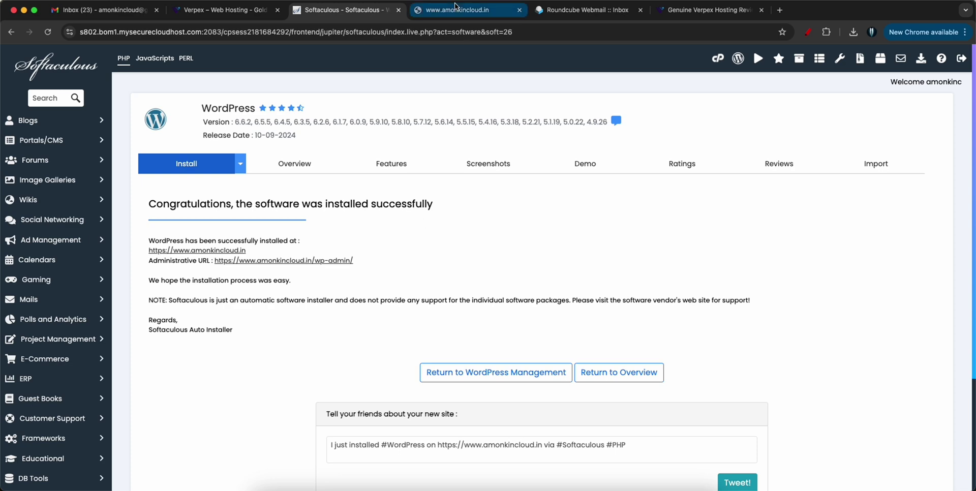
click(315, 14)
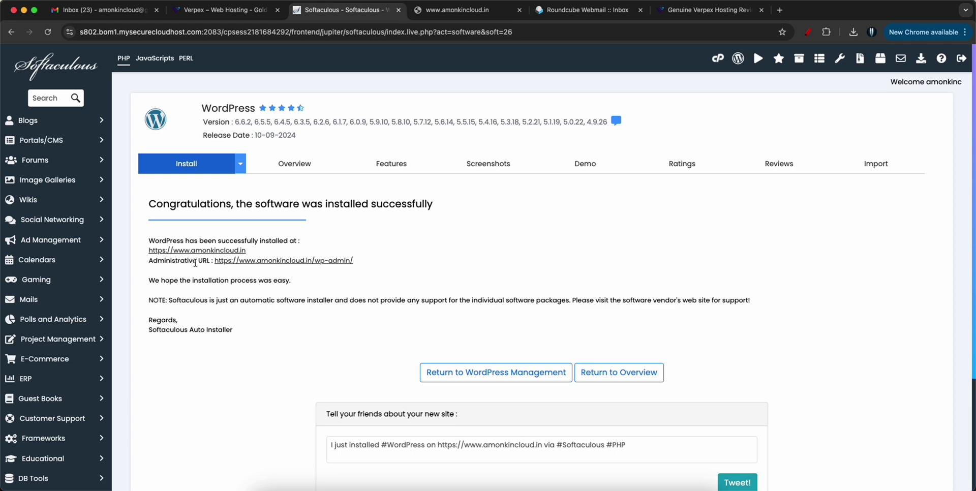
click(283, 261)
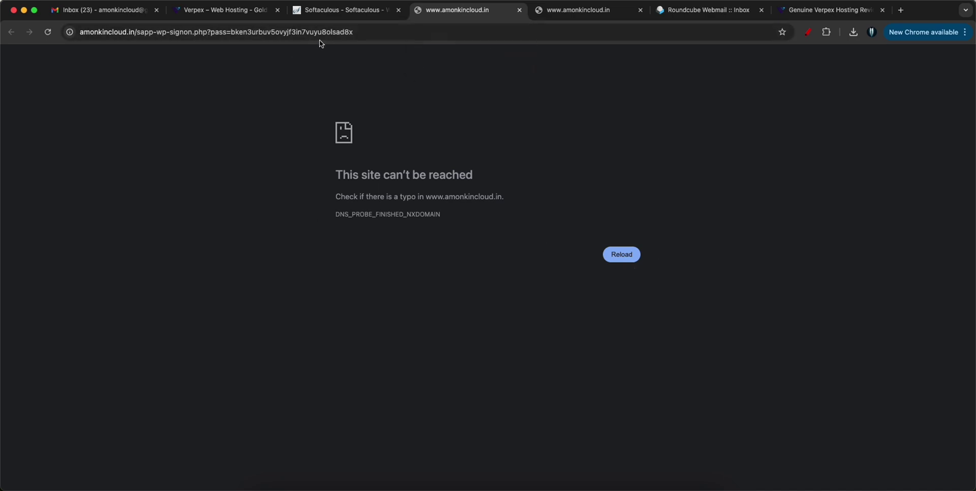
click(317, 11)
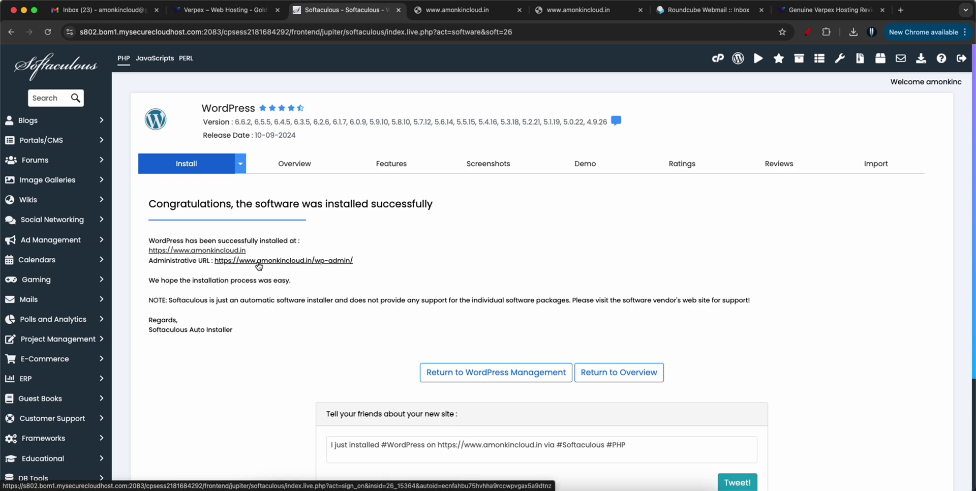
scroll(486, 254, down, 5)
scroll(486, 284, up, 5)
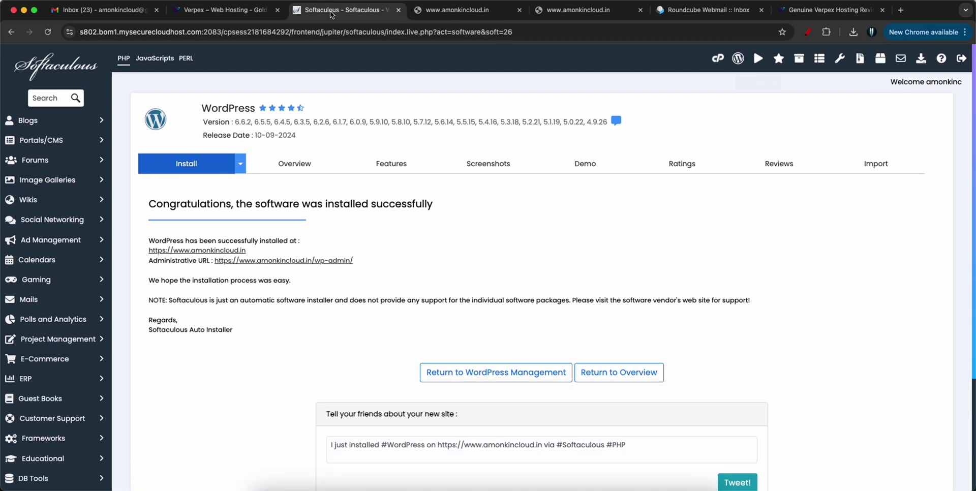
- Go to Verpex Support and start a new support ticket
click(237, 11)
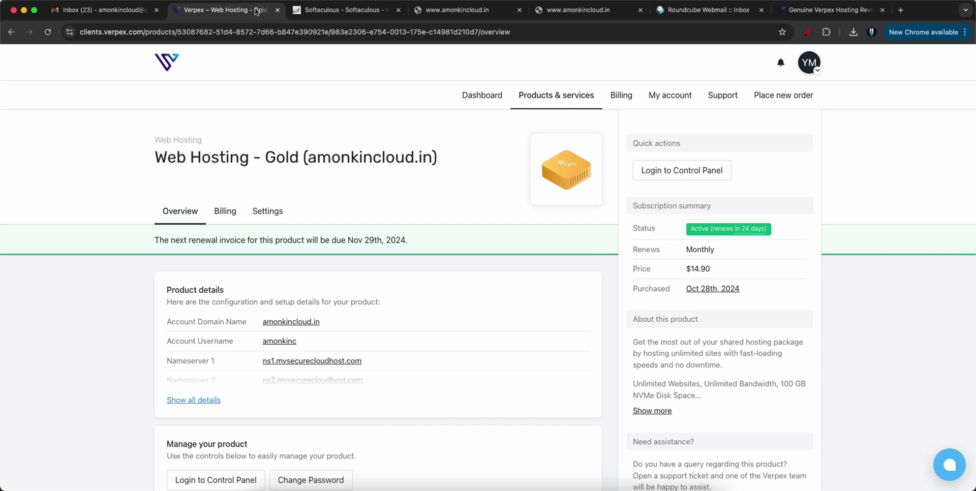
click(724, 97)
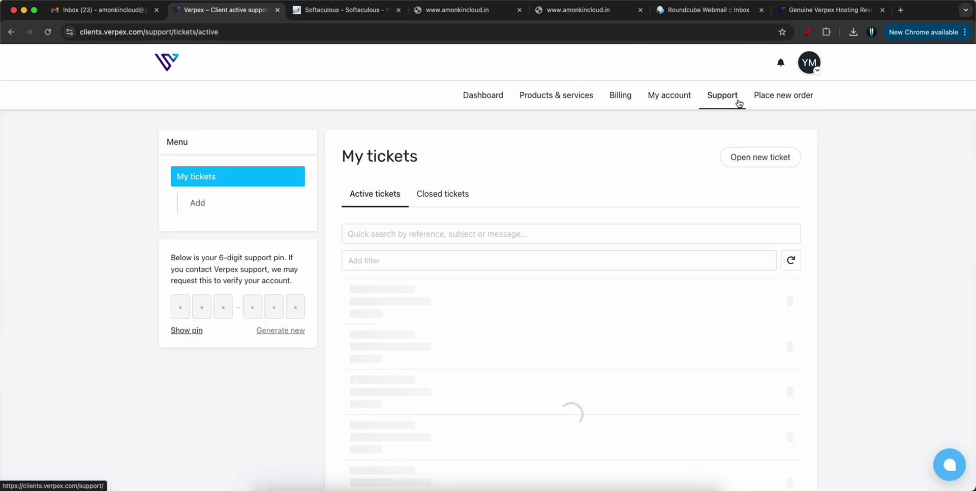
drag(356, 155, 429, 155)
click(429, 155)
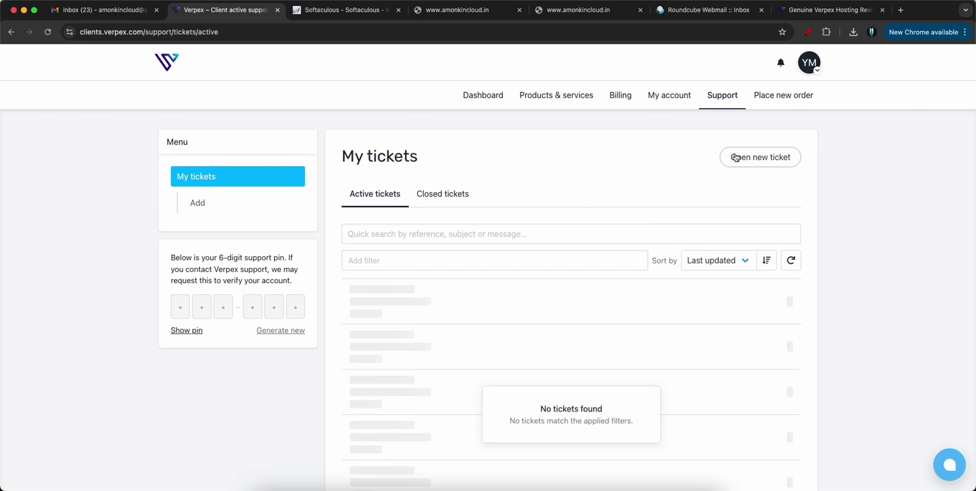
click(762, 155)
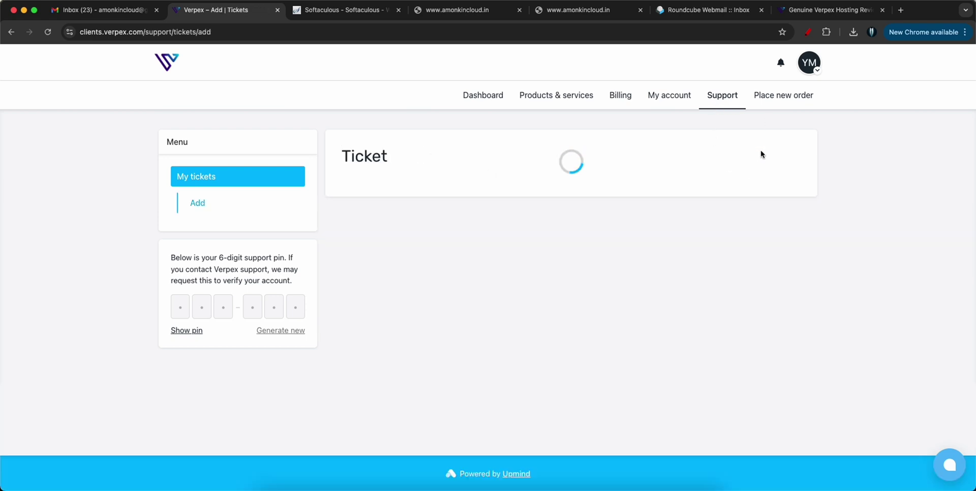
- Recheck the site's error tab, then enter 'dvcqde' as the ticket subject
click(548, 14)
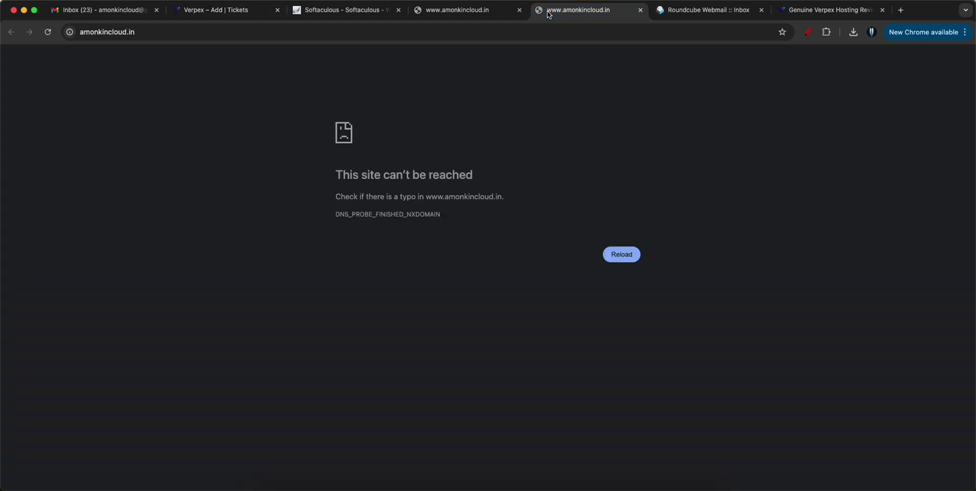
click(240, 11)
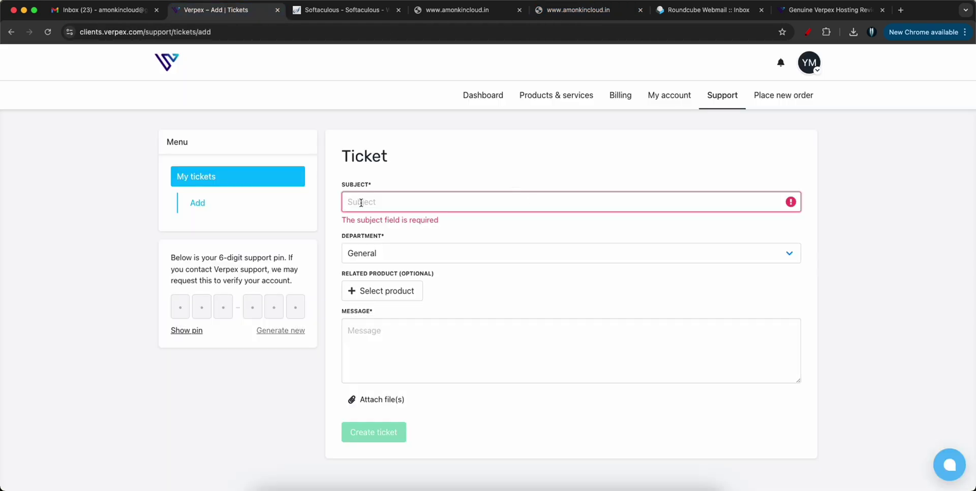
text(dvcqde)
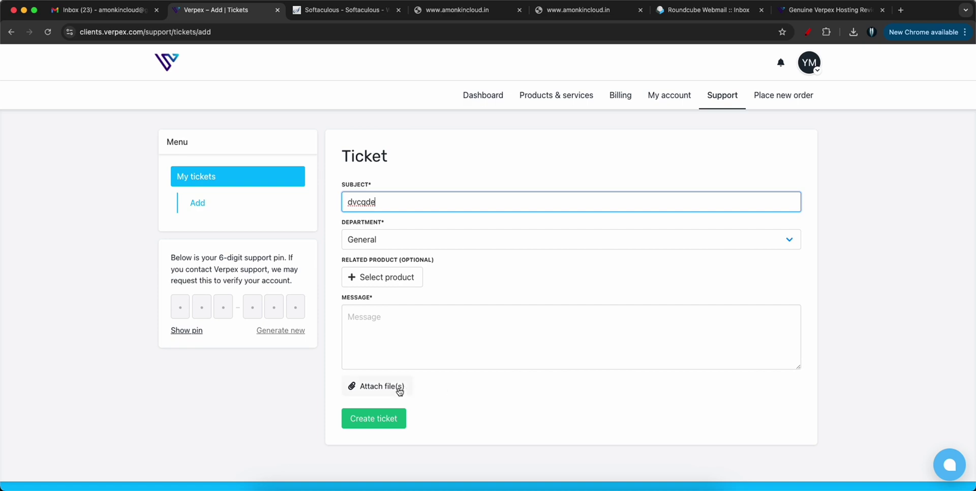
click(123, 15)
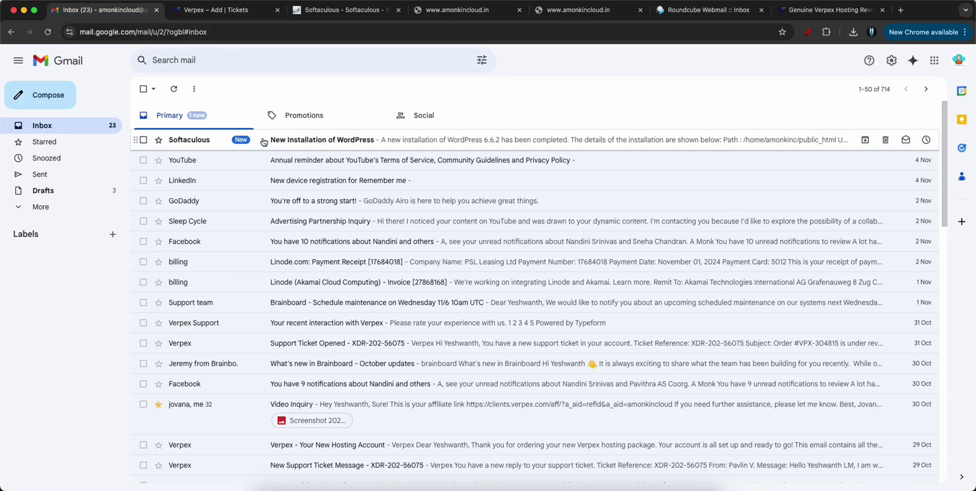
- Read the Softaculous installation email, reviewing its MySQL database, user, host and password lines
click(322, 141)
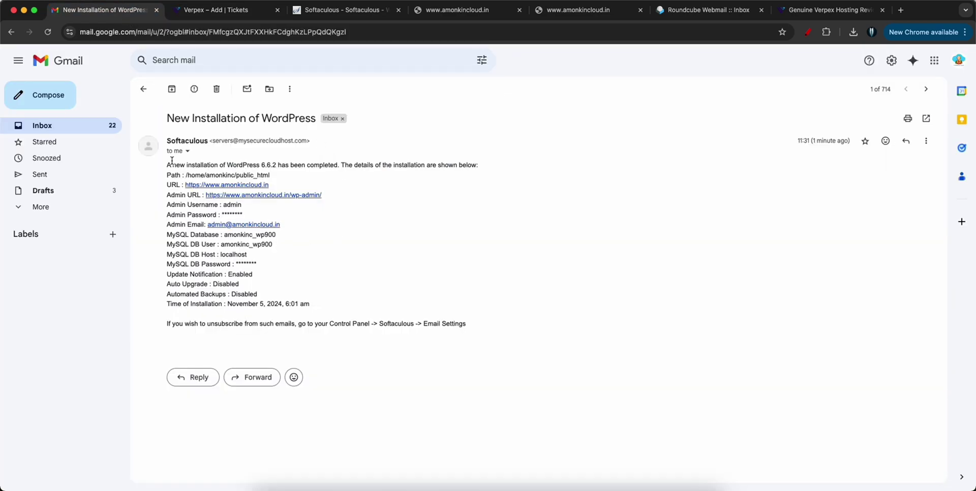
drag(167, 164, 467, 329)
click(325, 300)
triple_click(178, 234)
triple_click(179, 244)
triple_click(184, 254)
click(186, 260)
triple_click(186, 261)
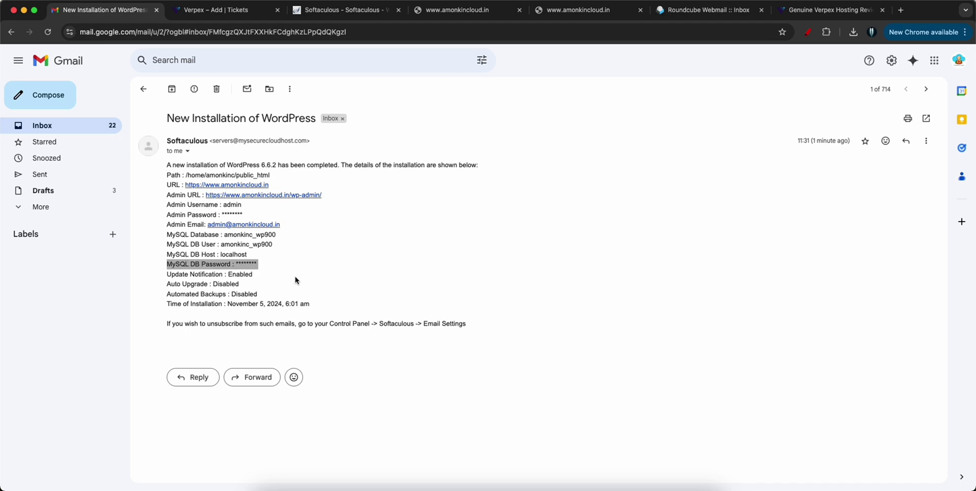
click(315, 279)
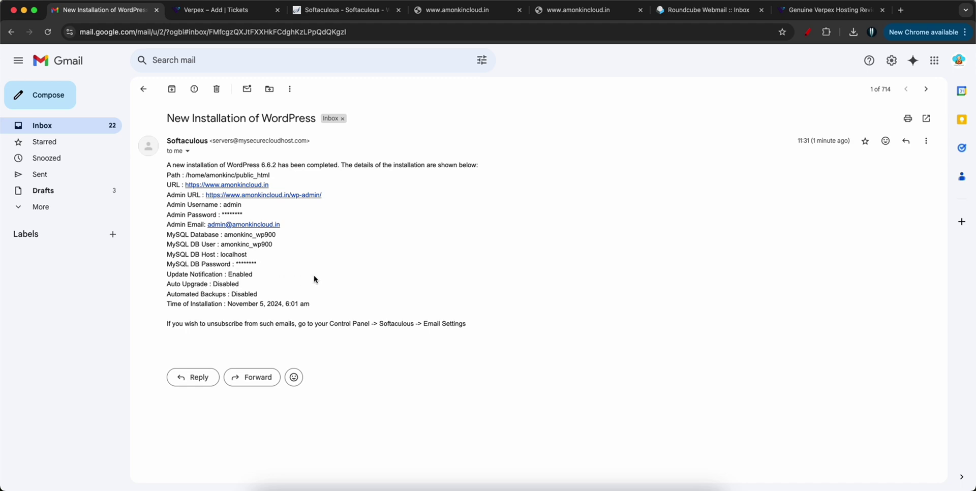
click(143, 89)
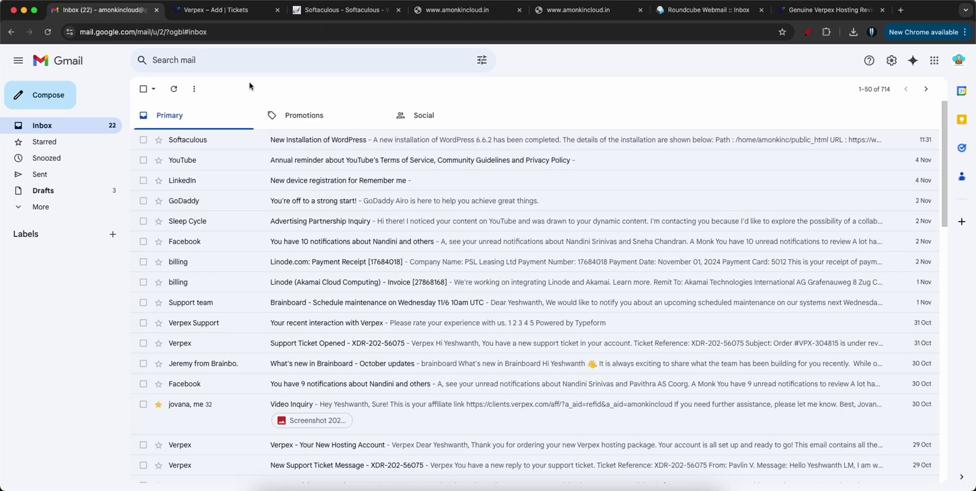
click(448, 12)
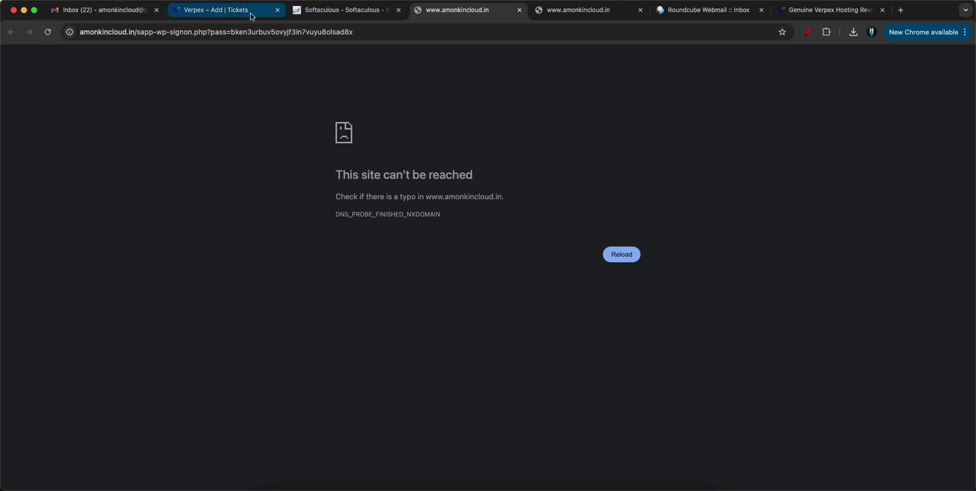
- From the Verpex dashboard, log in to cPanel for the Web Hosting - Gold product
click(308, 14)
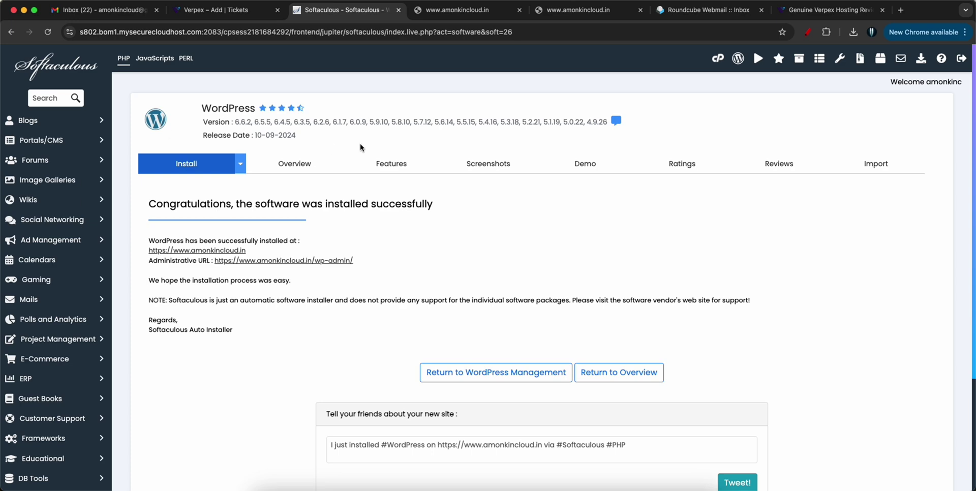
click(206, 14)
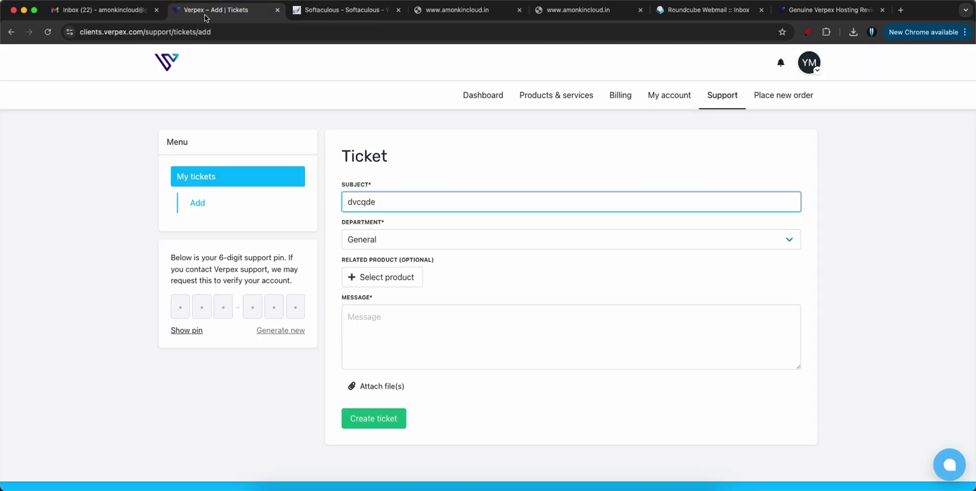
click(472, 97)
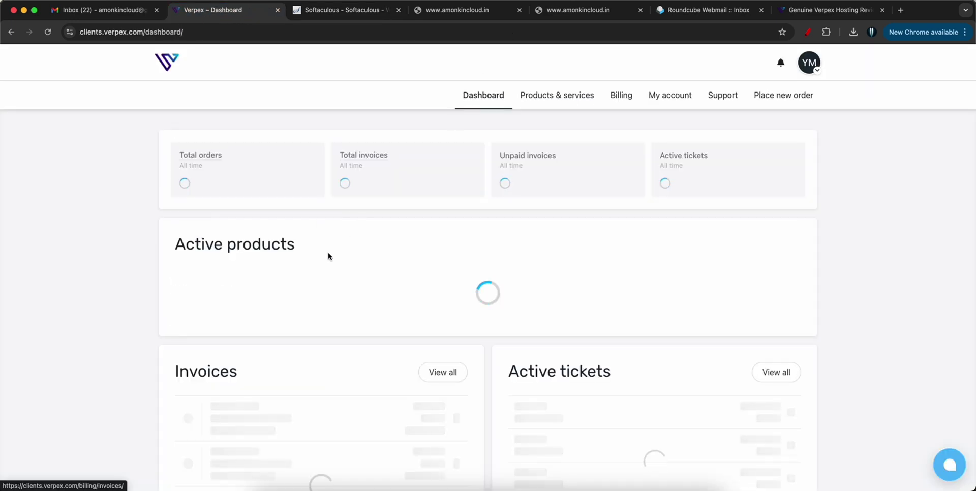
scroll(335, 279, down, 3)
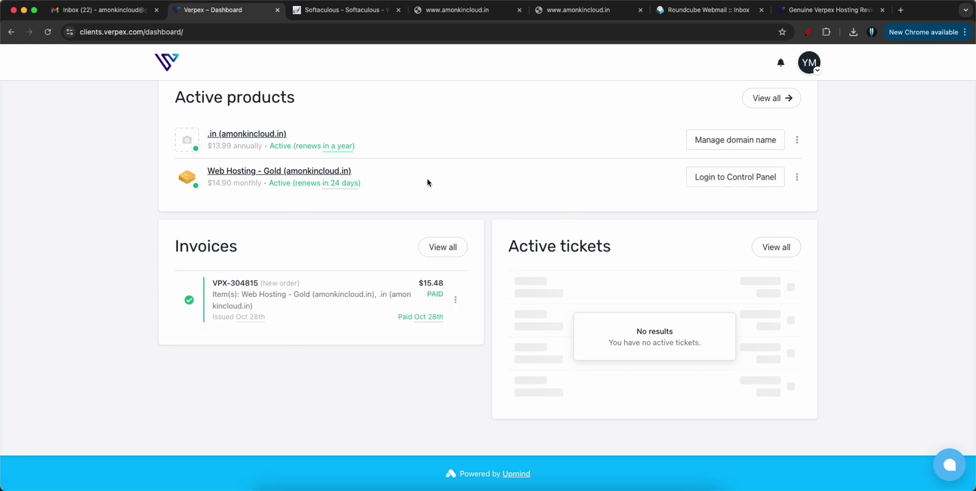
click(743, 177)
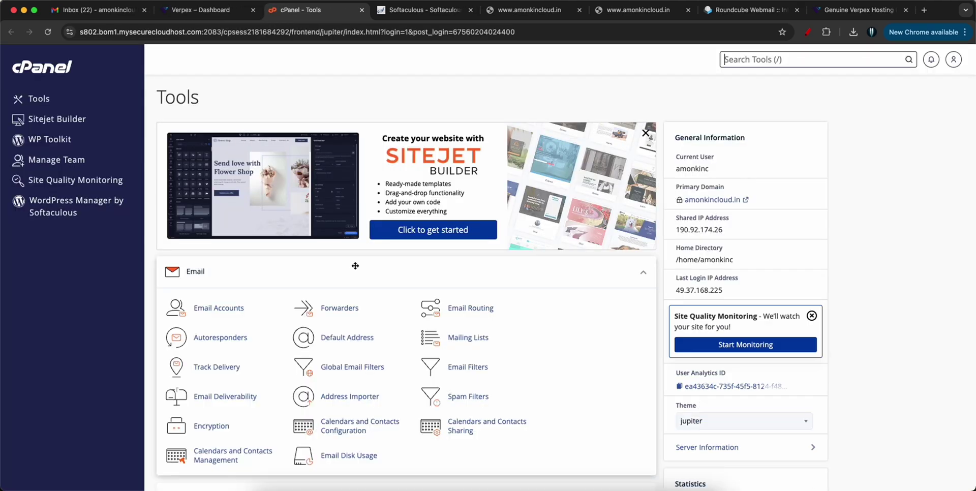
scroll(319, 259, down, 5)
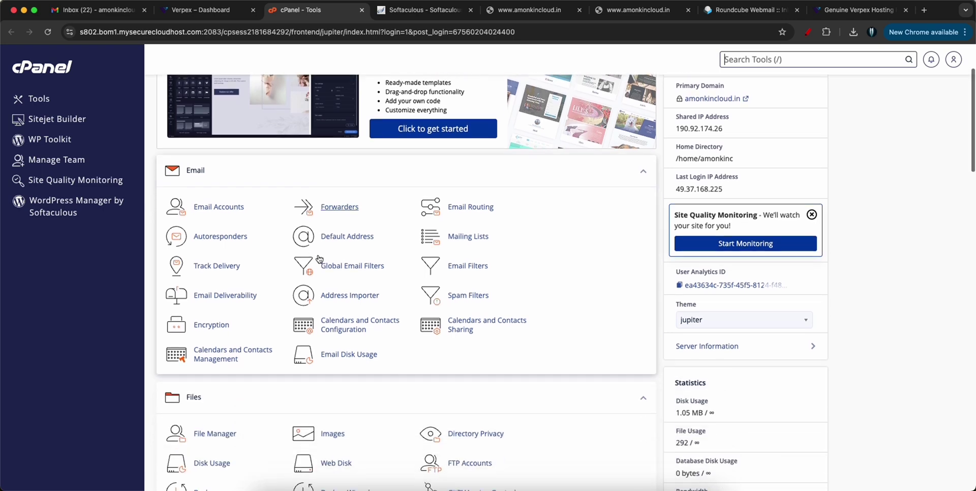
scroll(319, 259, down, 12)
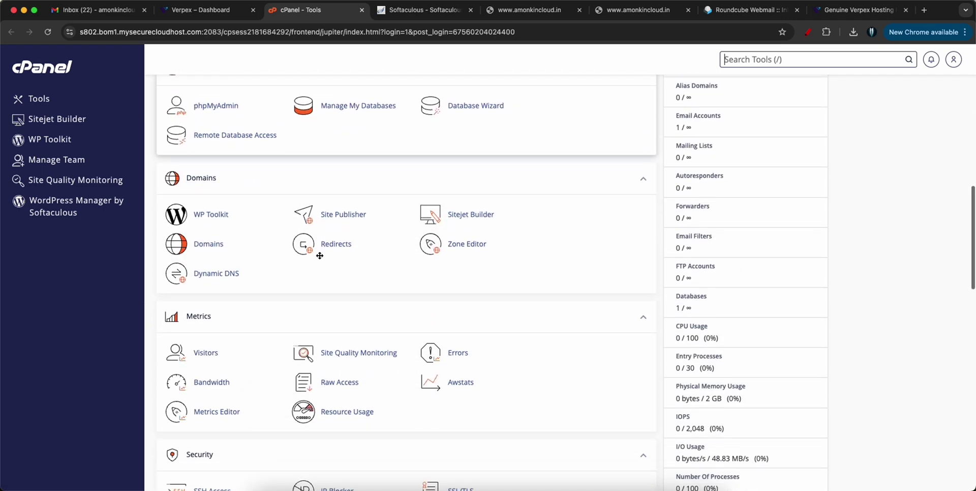
scroll(320, 258, down, 10)
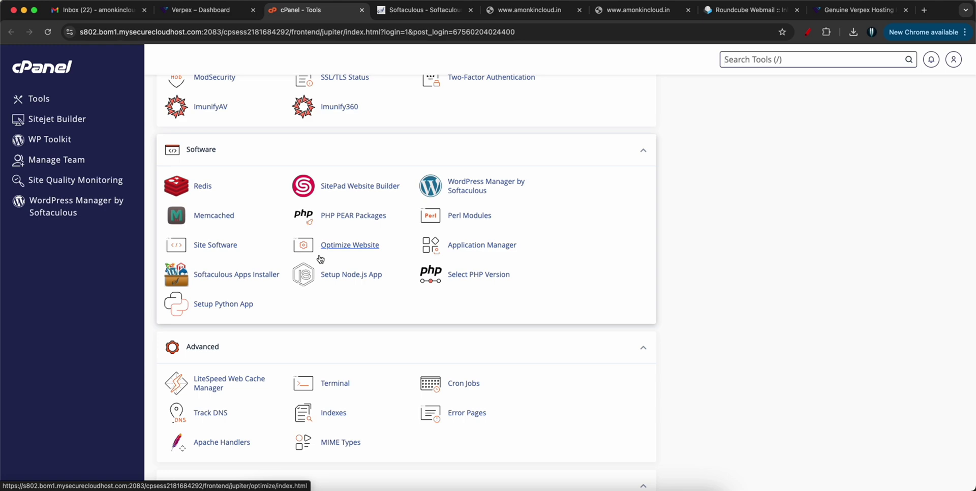
scroll(356, 254, down, 10)
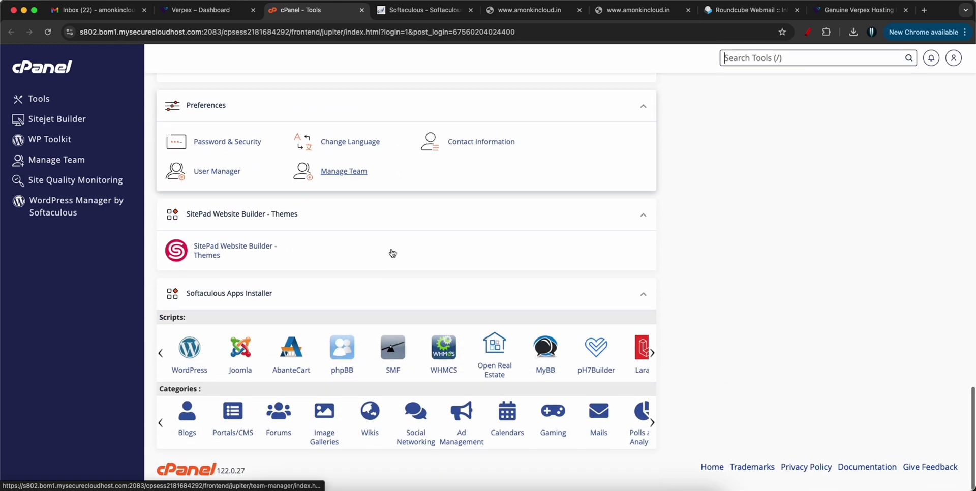